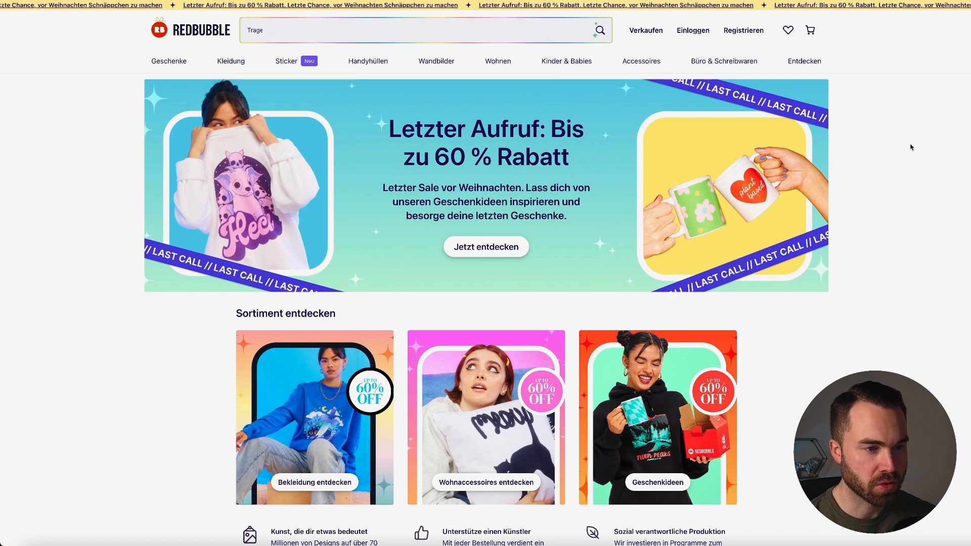
Set the shop's language to English, the delivery country to Vereinigte Staaten and the currency to United States Dollar (USD)
scroll(873, 182, "down", 1)
scroll(873, 182, "down", 20)
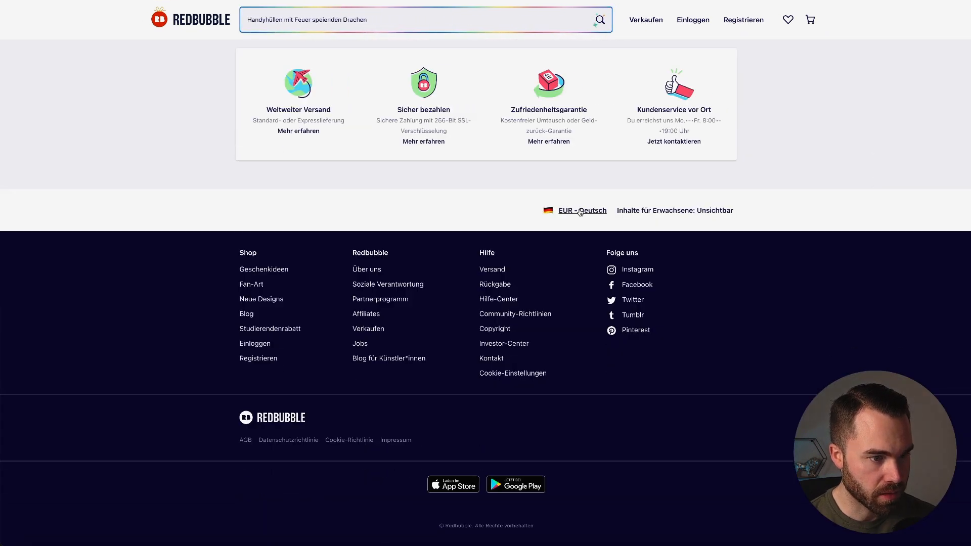
left_click(582, 211)
left_click(554, 199)
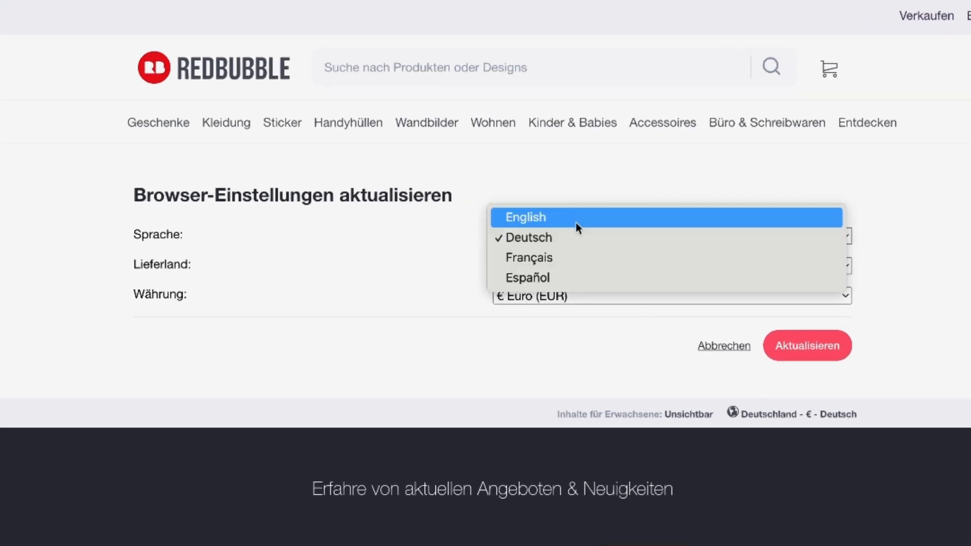
left_click(576, 225)
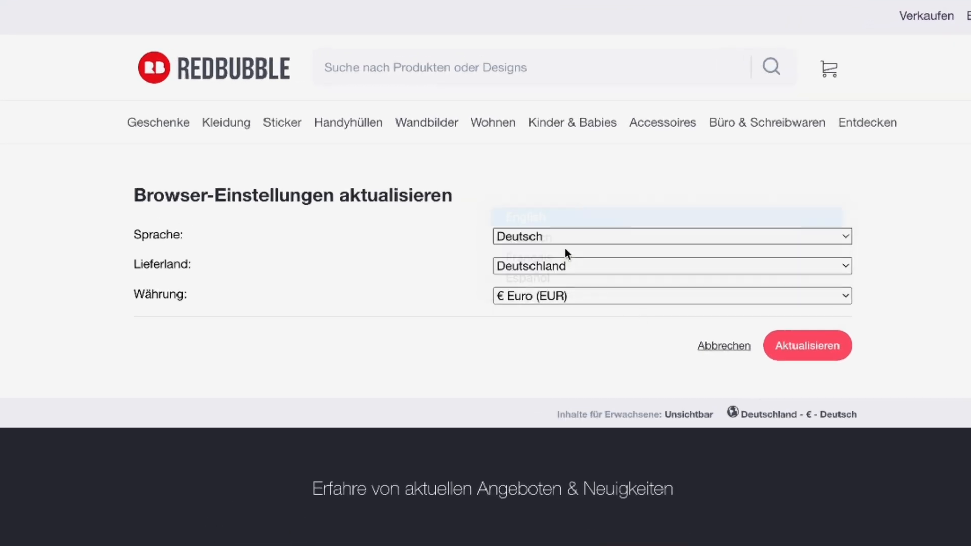
left_click(557, 264)
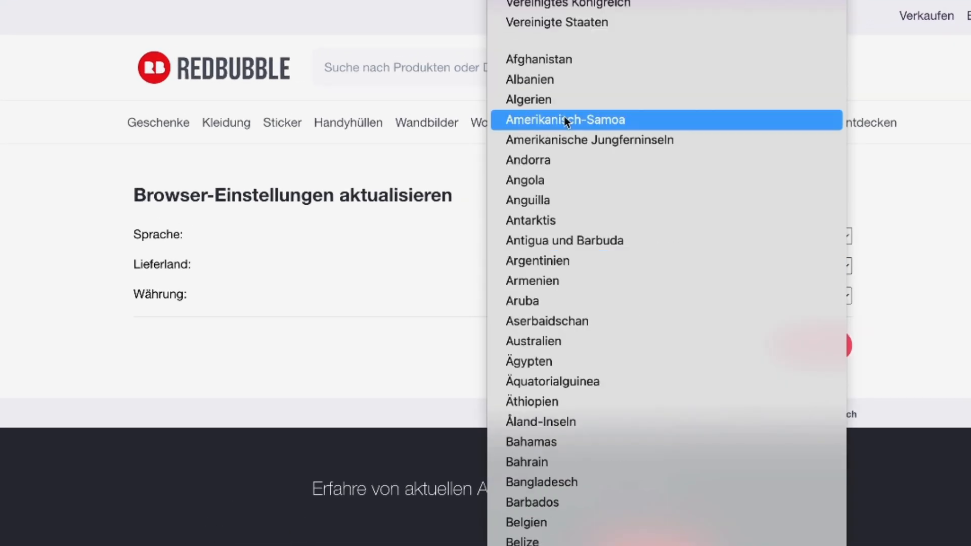
left_click(569, 26)
left_click(547, 297)
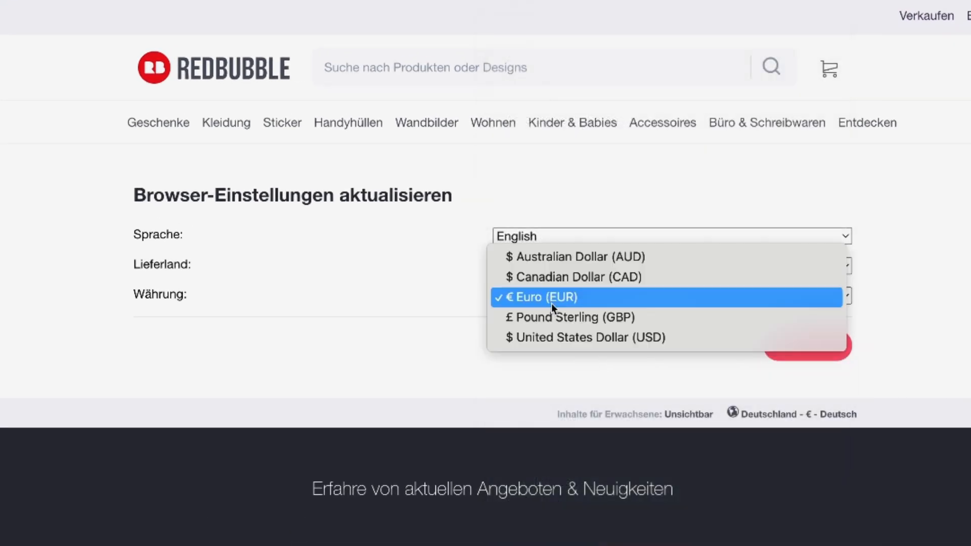
left_click(562, 336)
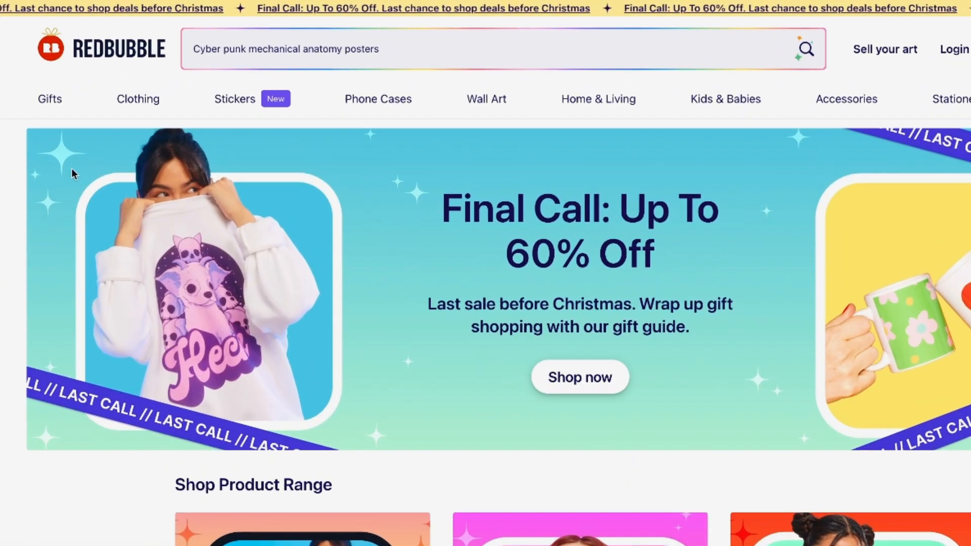
Look over the Stickers and Wall Art product categories and open the Phone Cases category page
mouse_move(263, 104)
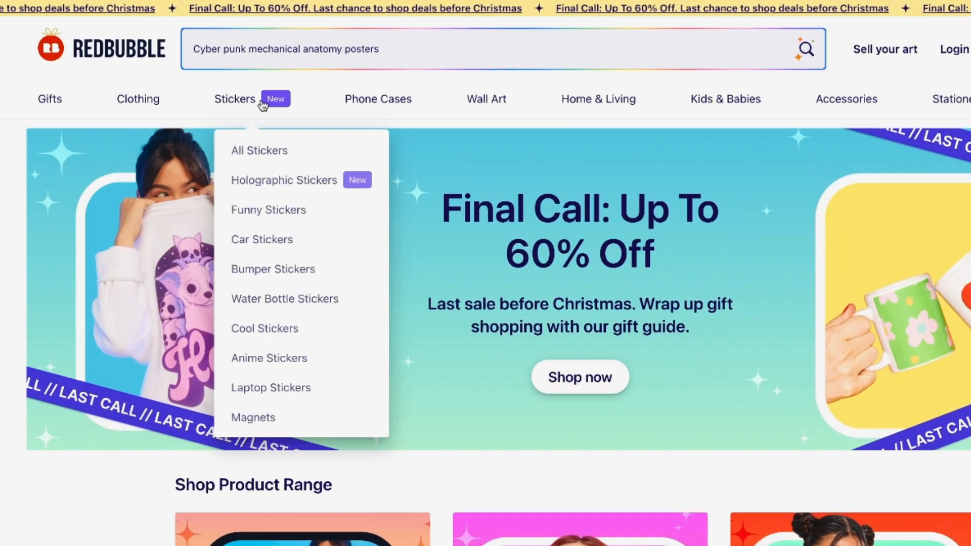
mouse_move(507, 102)
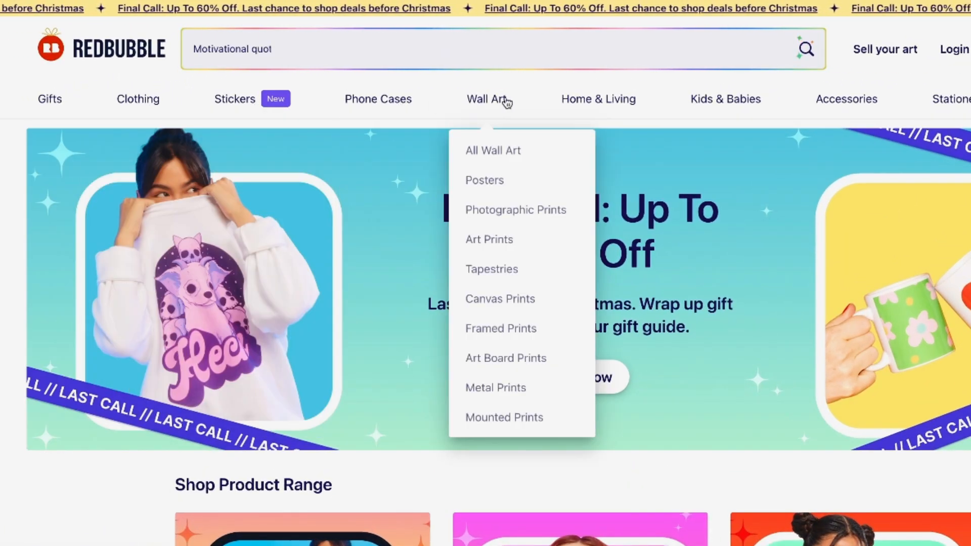
mouse_move(391, 106)
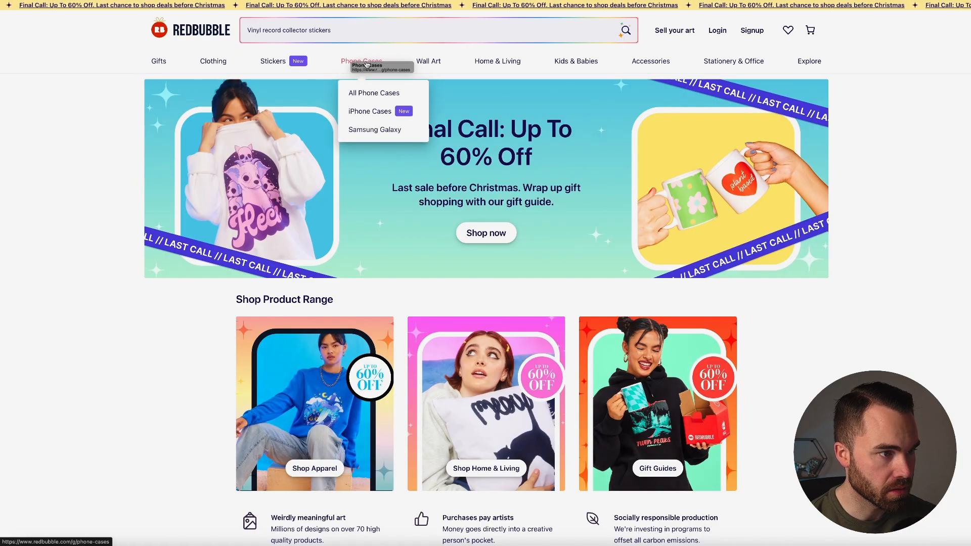
left_click(367, 64)
Examine the phone models offered for iPhone and Samsung Galaxy and the best-selling case designs for both brands
scroll(285, 239, "down", 2)
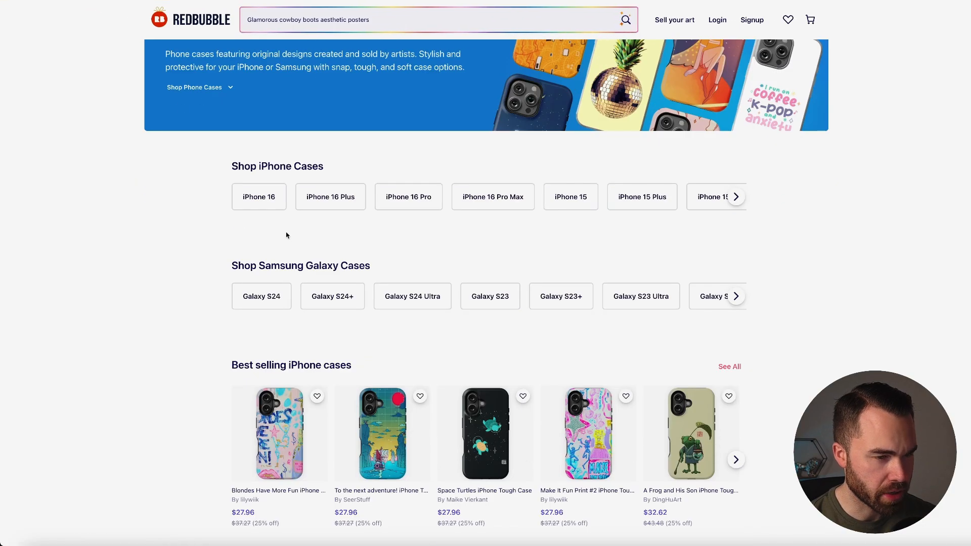
scroll(590, 214, "down", 1)
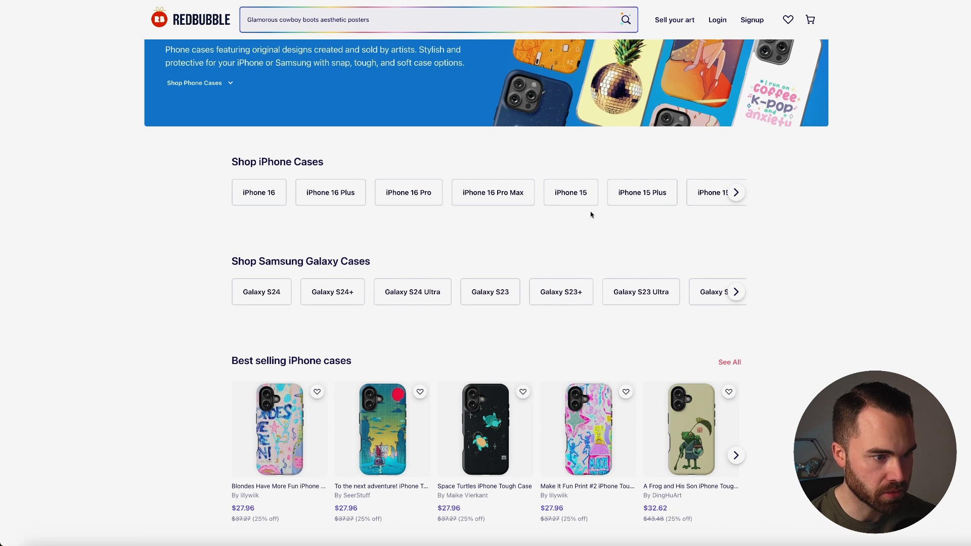
scroll(405, 243, "down", 1)
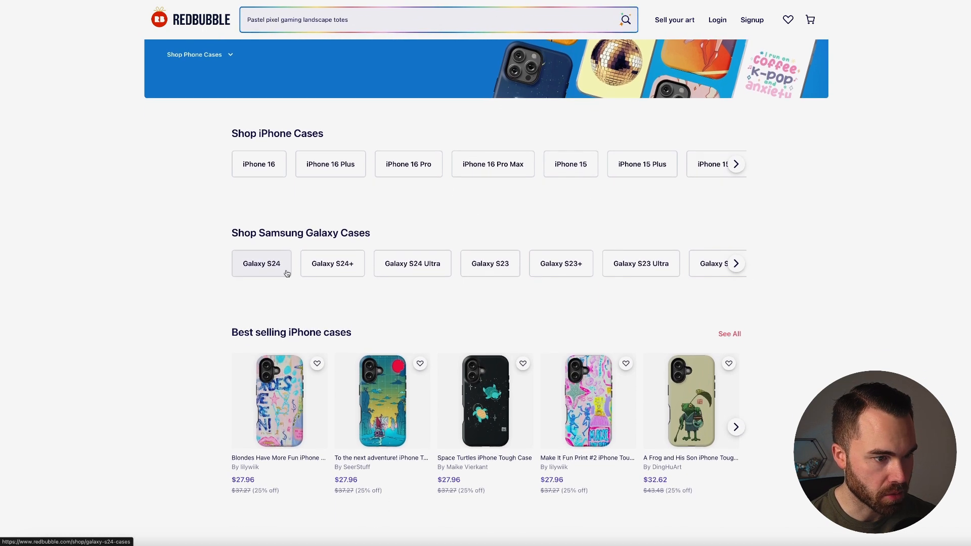
scroll(413, 178, "down", 2)
scroll(413, 178, "down", 1)
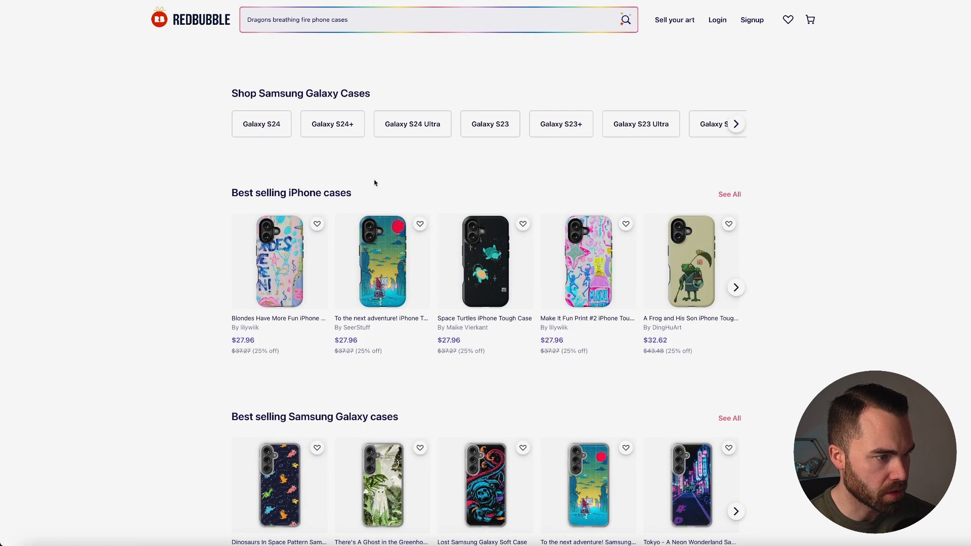
scroll(287, 189, "down", 1)
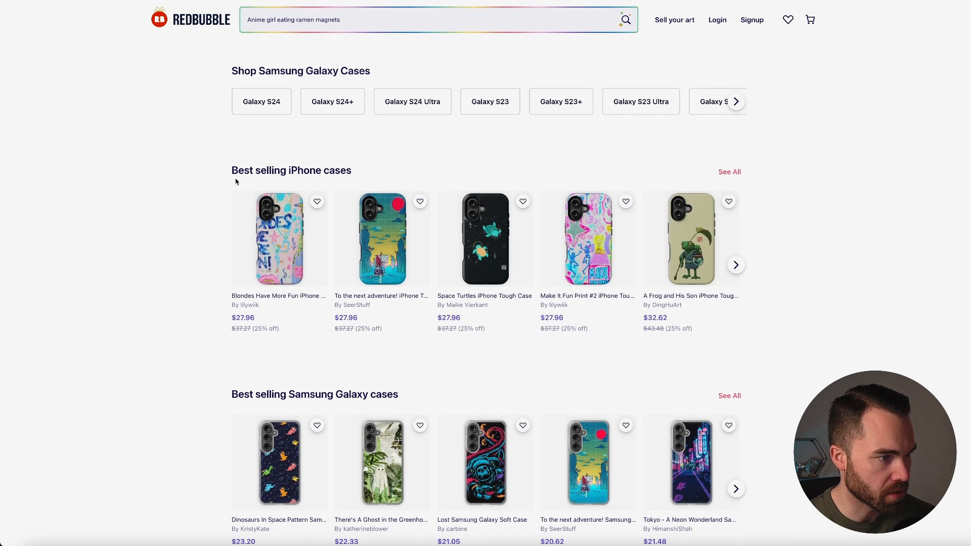
scroll(363, 172, "down", 2)
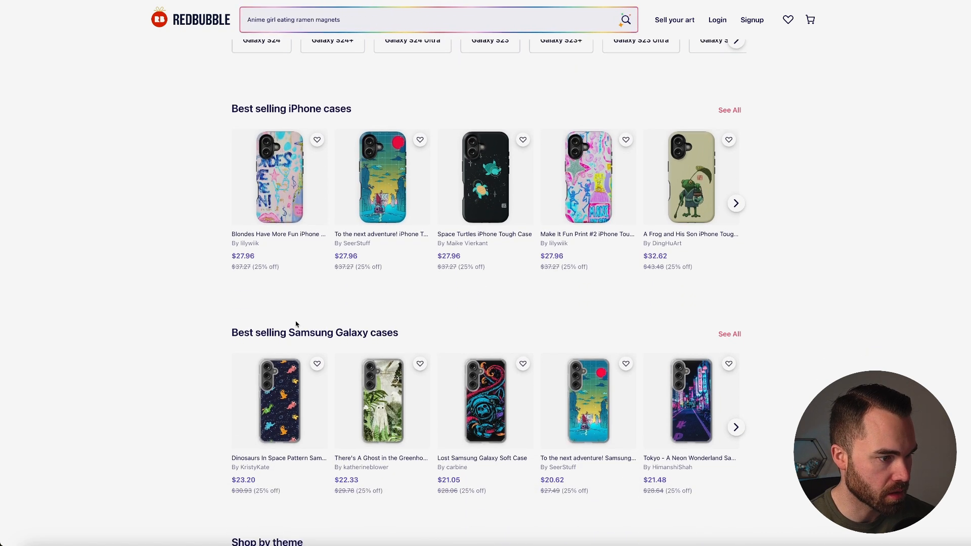
scroll(311, 316, "down", 1)
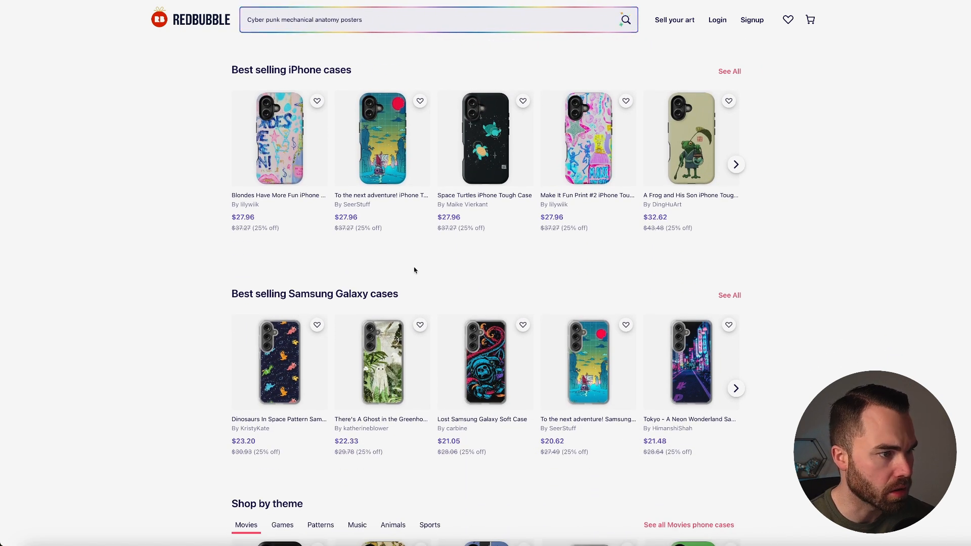
scroll(384, 268, "up", 2)
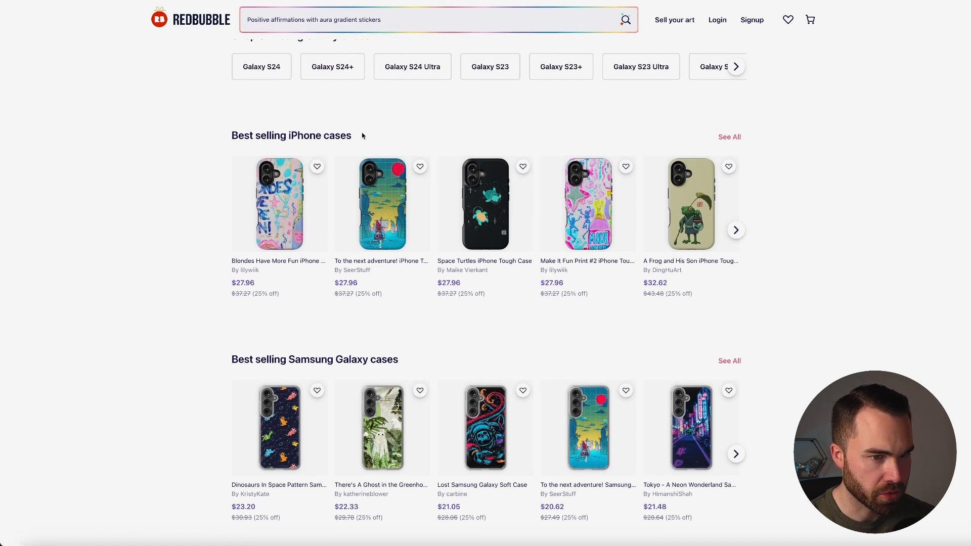
Show all best-selling iPhone cases, view the Space Turtles iPhone Tough Case and return to the list
left_click(730, 137)
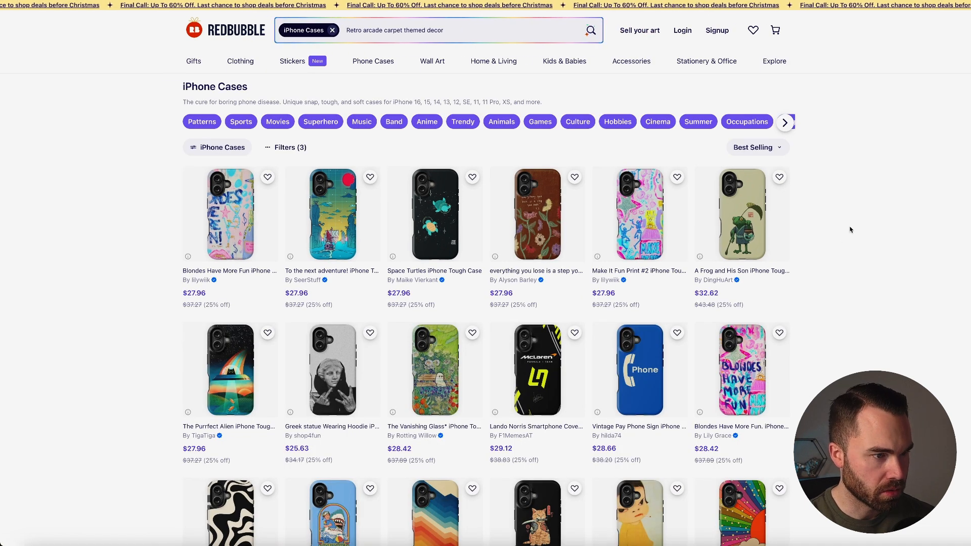
scroll(850, 243, "down", 1)
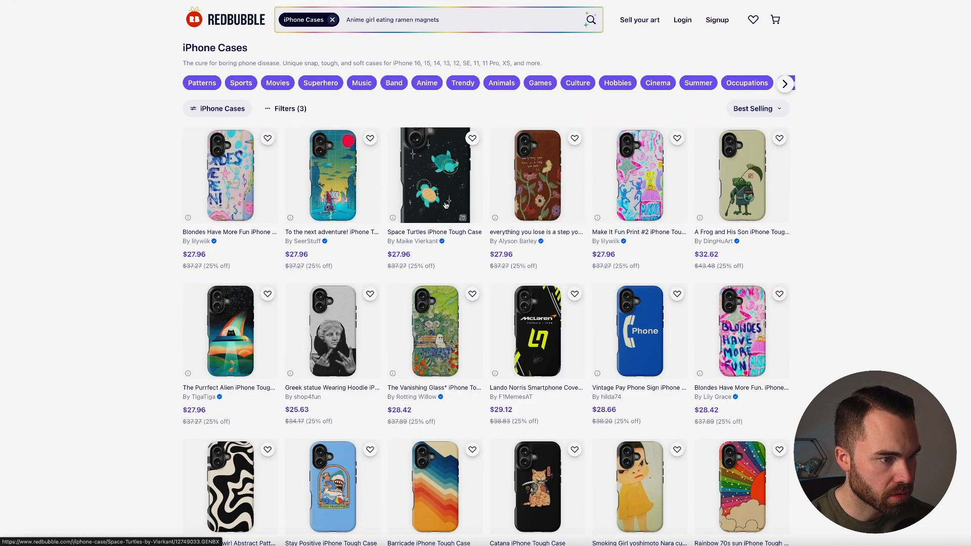
right_click(451, 235)
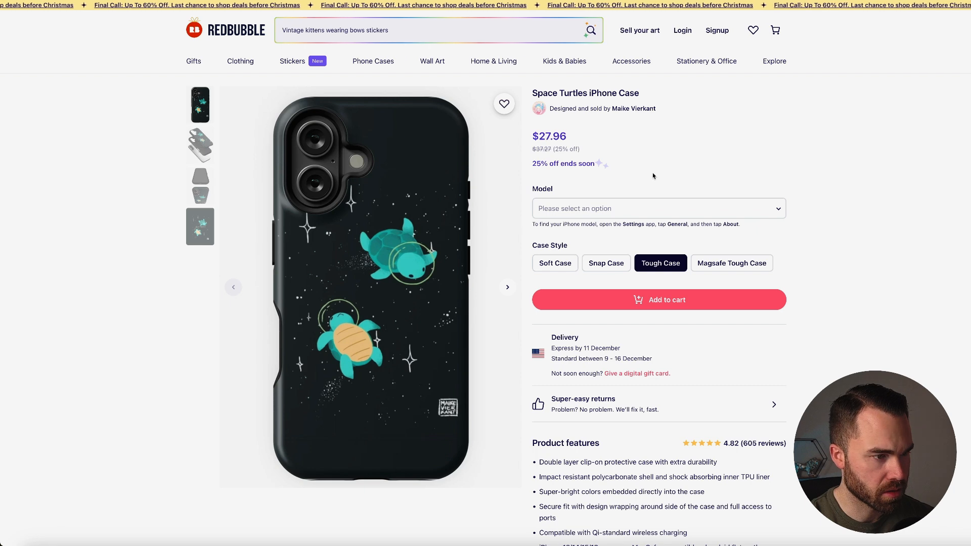
key("super+w")
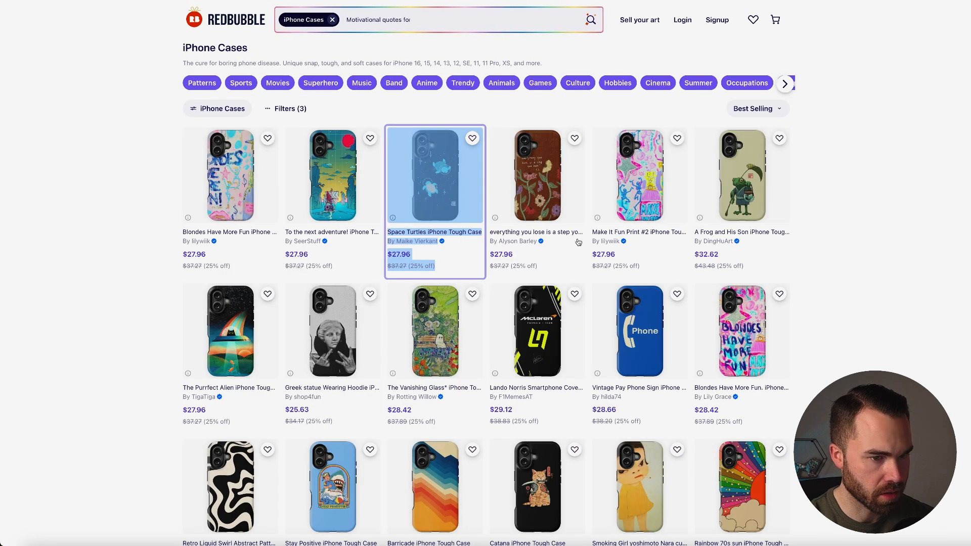
Open The Purrfect Alien iPhone case from the best-seller list in a separate browser tab
left_click(819, 205)
scroll(819, 204, "down", 1)
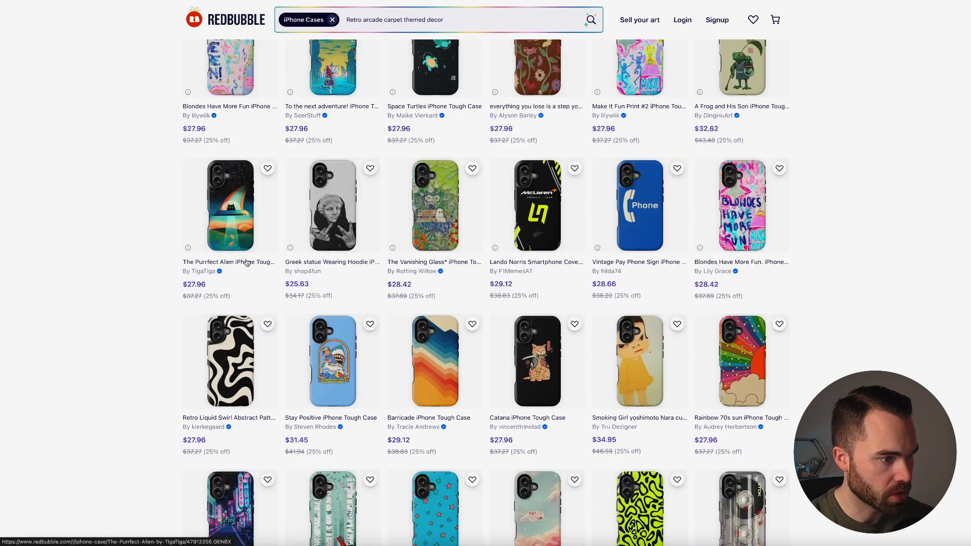
right_click(247, 261)
left_click(262, 267)
key("ctrl+Tab")
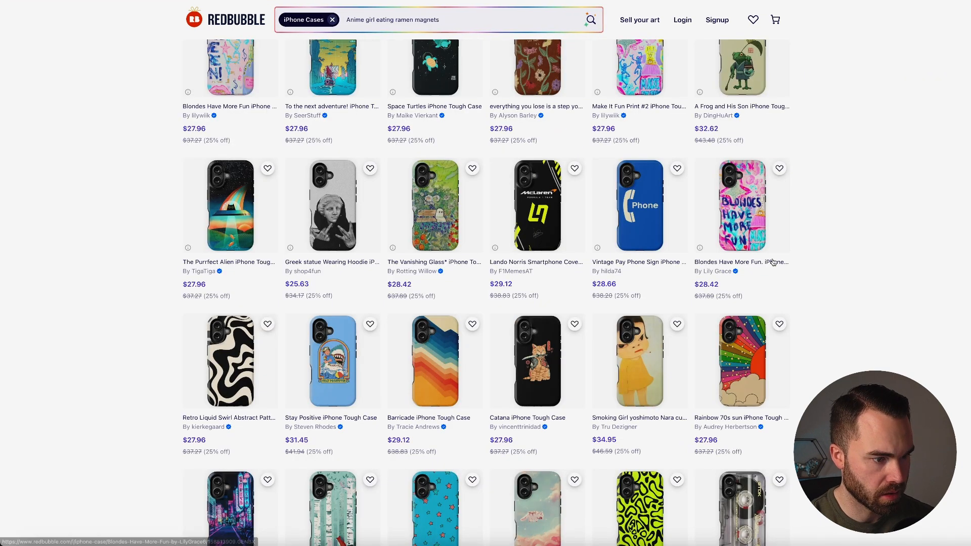
Open the Tokyo - A Neon Wonderland iPhone case from further down the list in a separate browser tab
scroll(776, 262, "down", 2)
scroll(187, 297, "down", 4)
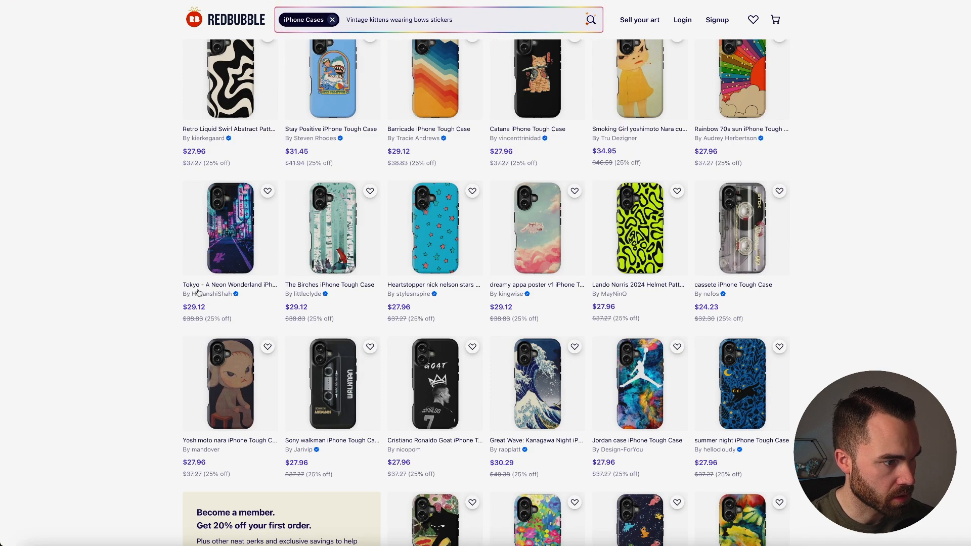
right_click(250, 286)
left_click(285, 289)
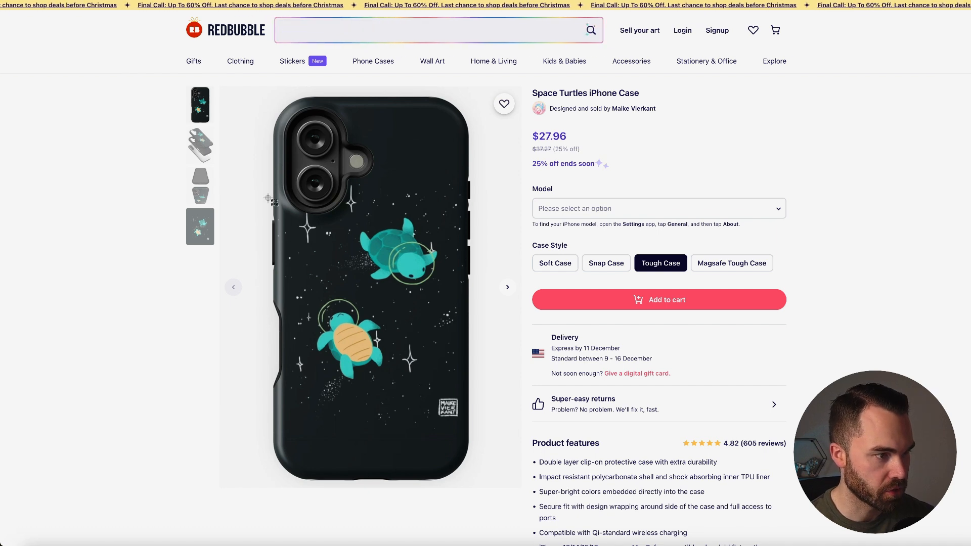
Capture the turtle artwork from the Space Turtles case picture and attach it to a new ChatGPT message
left_click_drag(281, 194, 420, 308)
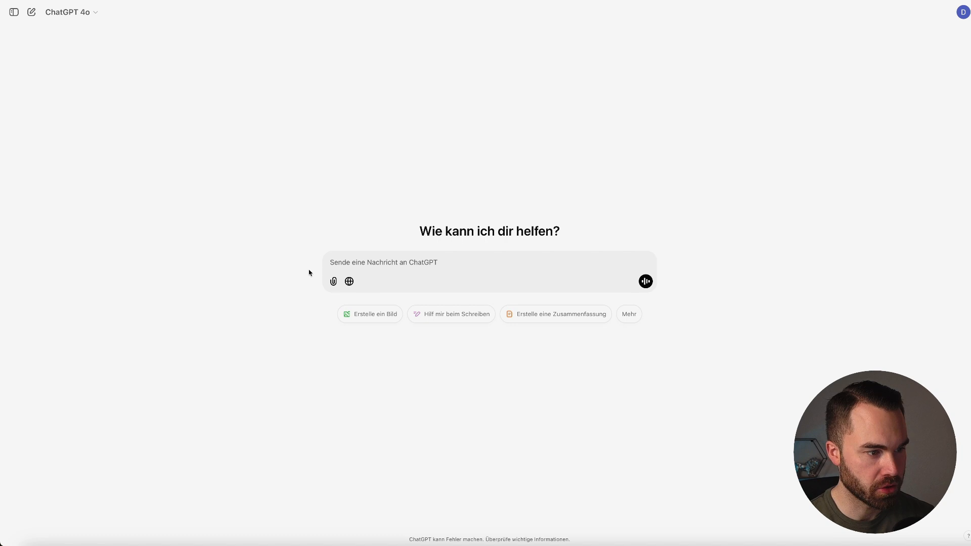
left_click(365, 258)
key("super+v")
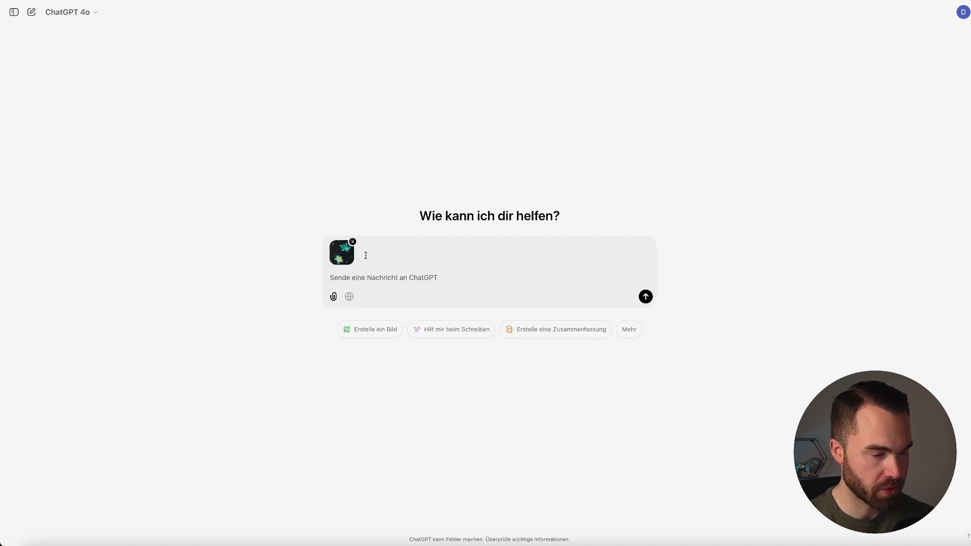
Ask "Describe this image", and follow up requesting it as an AI-Art generator prompt with 5 new prompts for different kinds of animals
type("Describe this image")
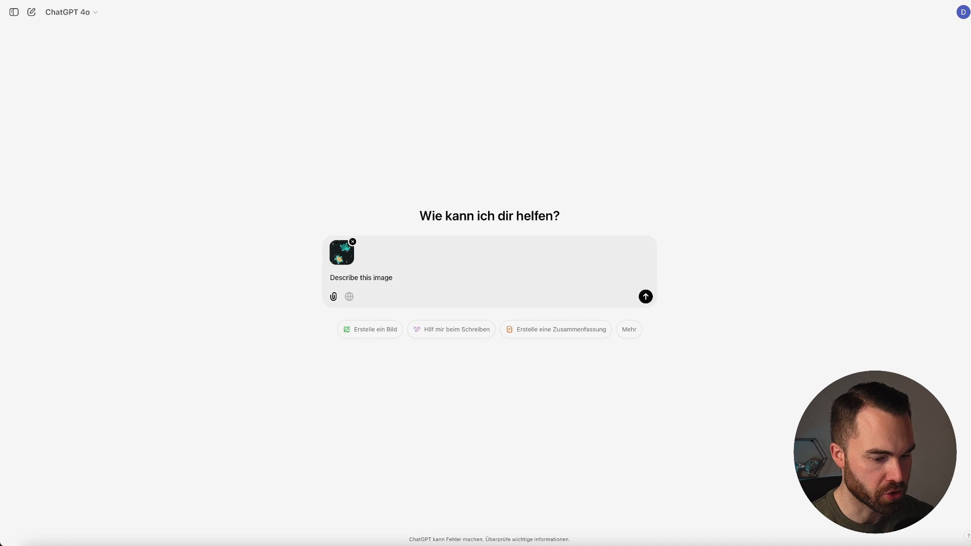
key("Return")
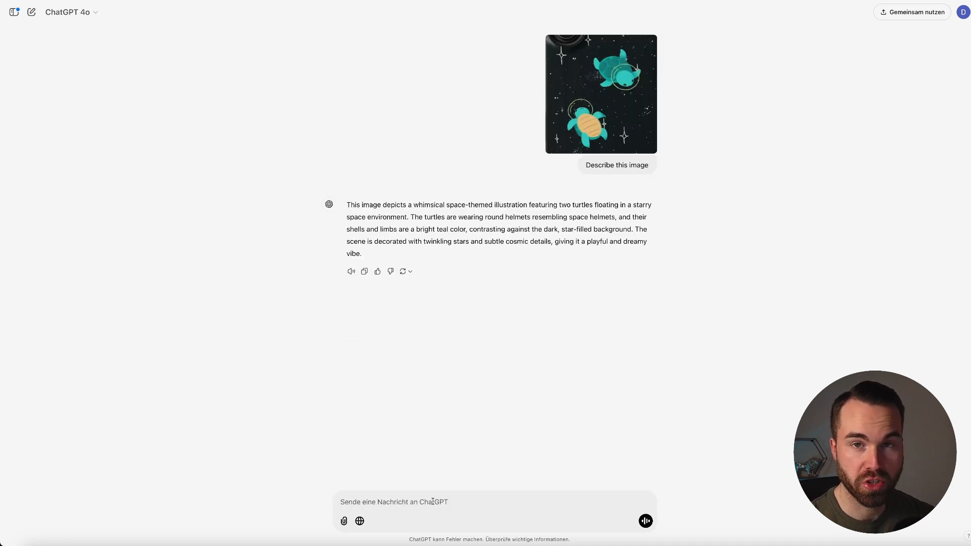
type("Write this as a prompt for an AI-Art generator. Give me 5 new prompts with different kinds of animals")
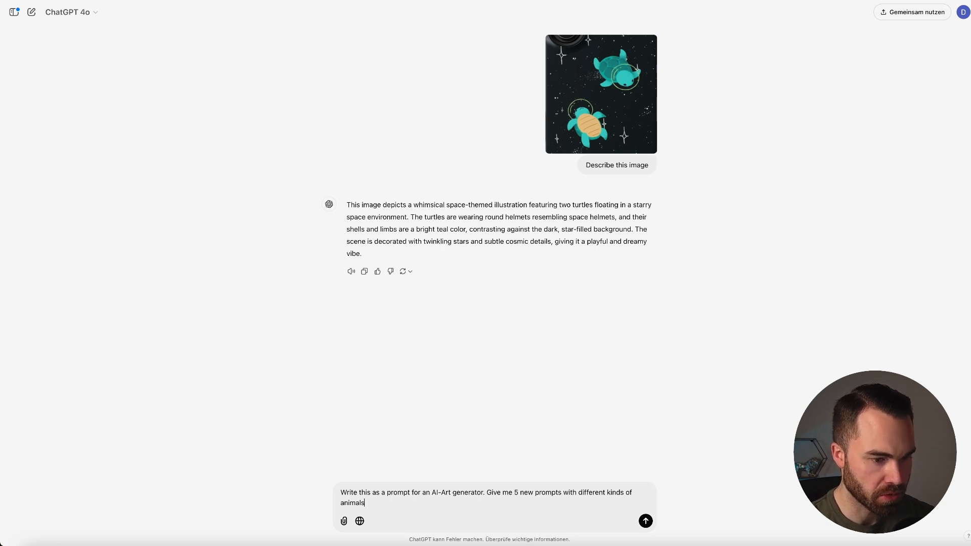
key("Return")
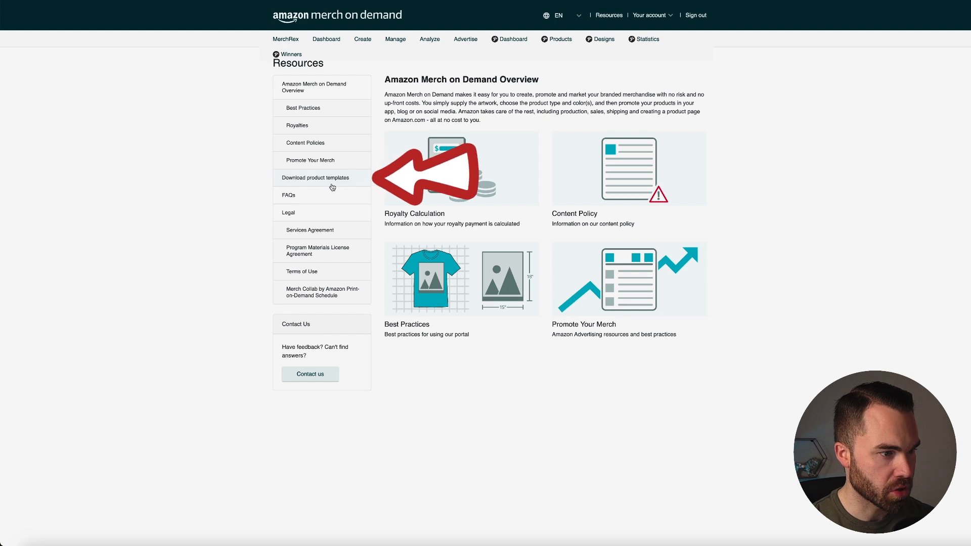
Open the product templates page of Amazon Merch on Demand and look up the artwork dimensions for iPhone cases
left_click(285, 180)
scroll(600, 253, "down", 10)
scroll(600, 254, "up", 5)
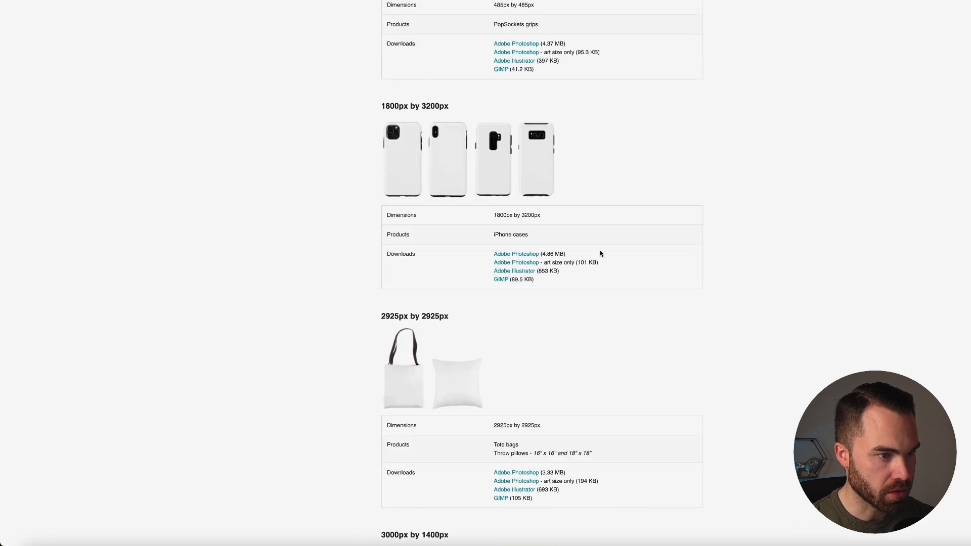
scroll(600, 254, "down", 2)
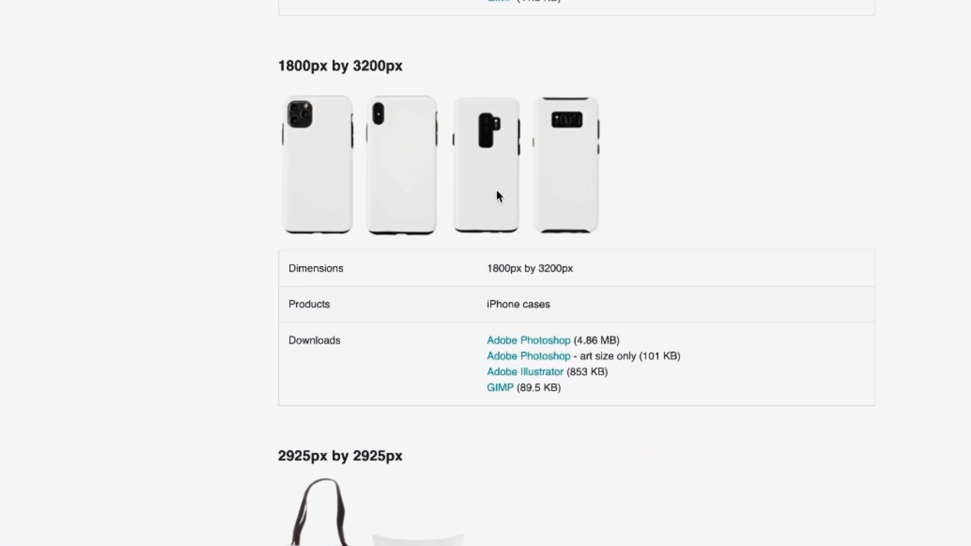
scroll(519, 307, "up", 1)
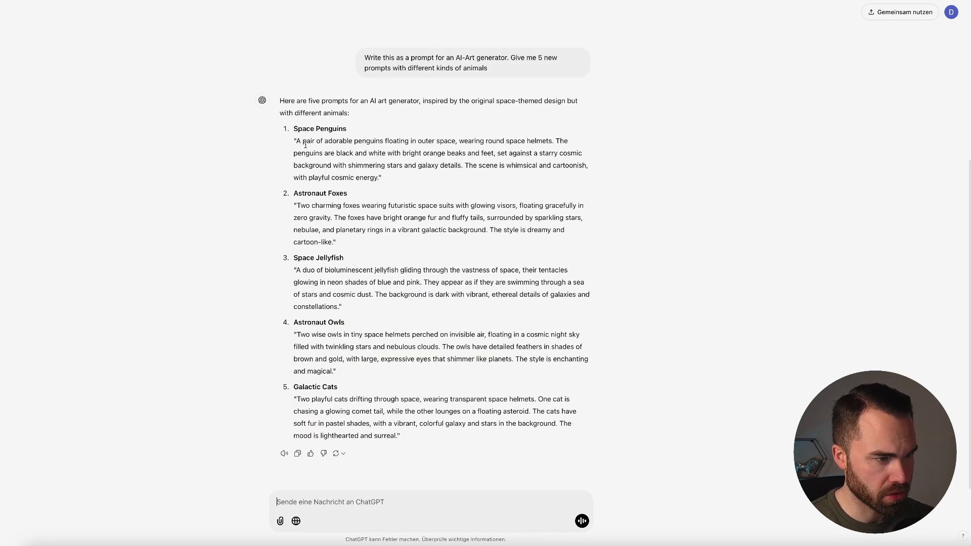
Copy the Space Penguins prompt from ChatGPT, generate it with Midjourney's /imagine in Discord at --ar 9:16, and view the image grid enlarged
left_click_drag(297, 141, 376, 175)
key("ctrl+c")
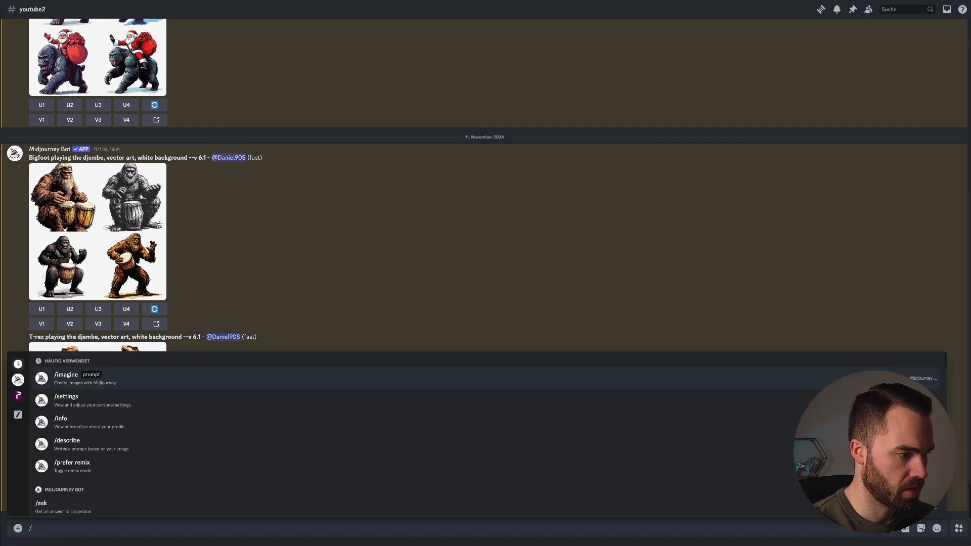
type("imagine")
key("Return")
key("ctrl+v")
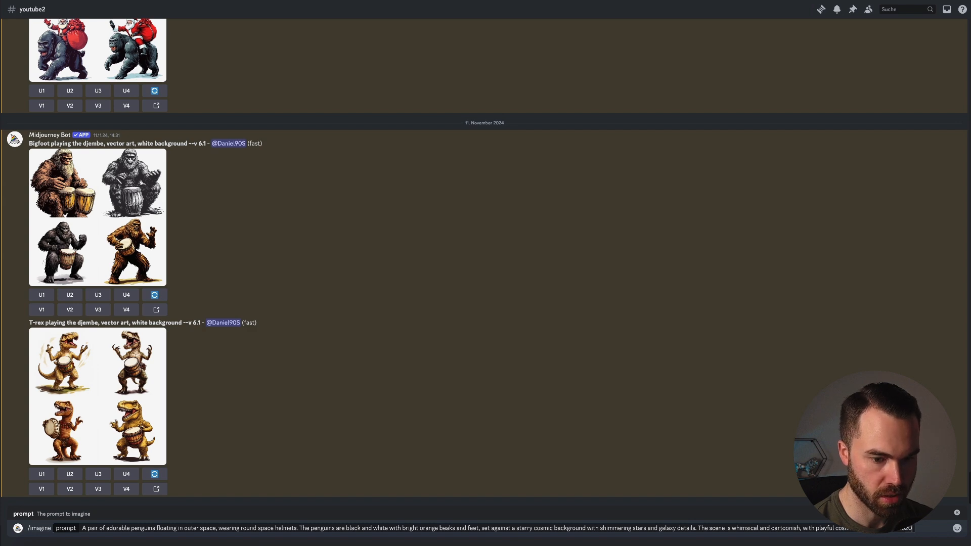
key("Return")
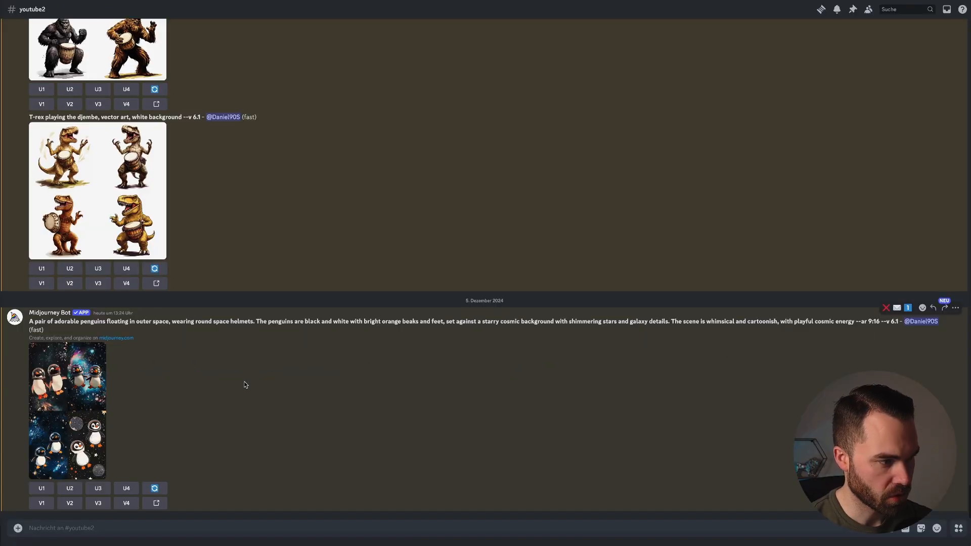
left_click(81, 405)
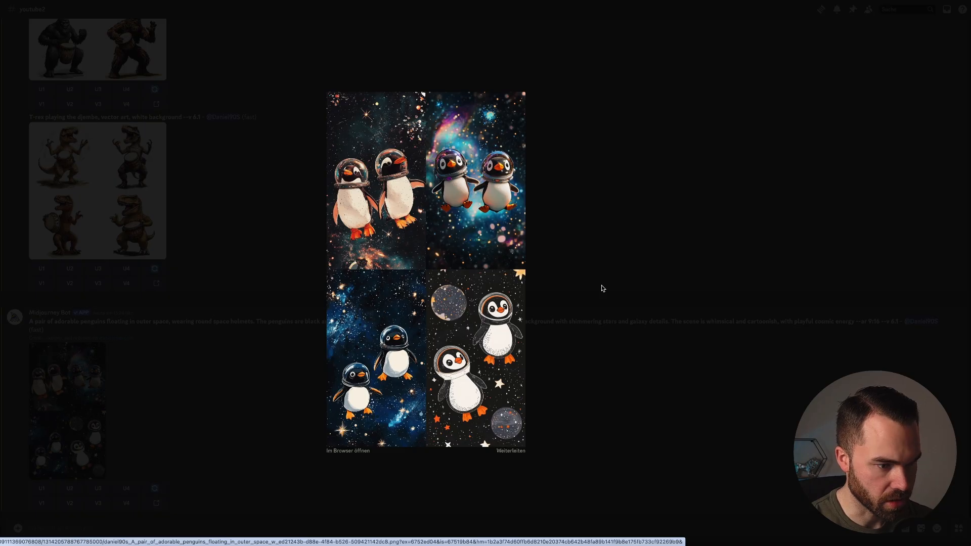
left_click_drag(650, 120, 658, 77)
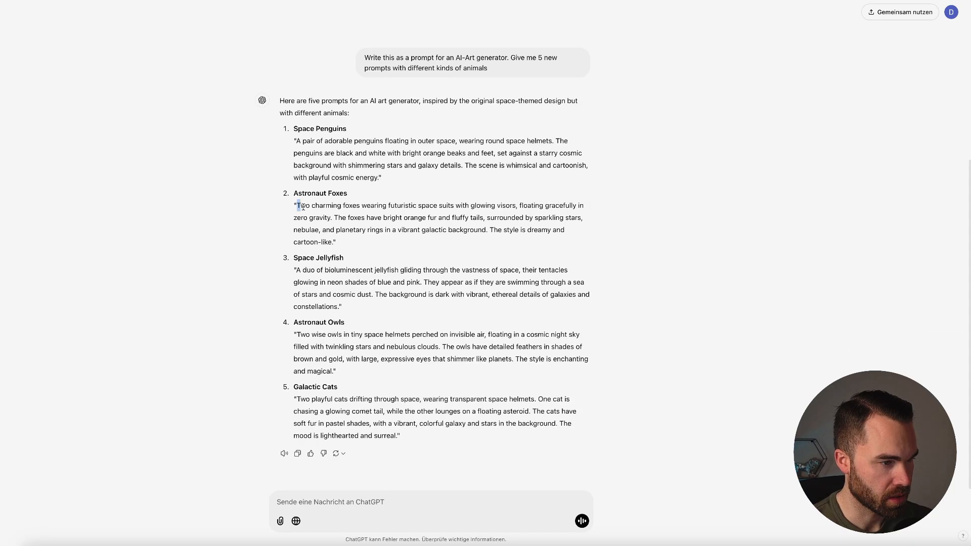
Generate the Astronaut Foxes prompt from ChatGPT with /imagine in Discord at --ar 9:16, and enlarge the resulting image grid
left_click_drag(303, 206, 334, 242)
key("ctrl+c")
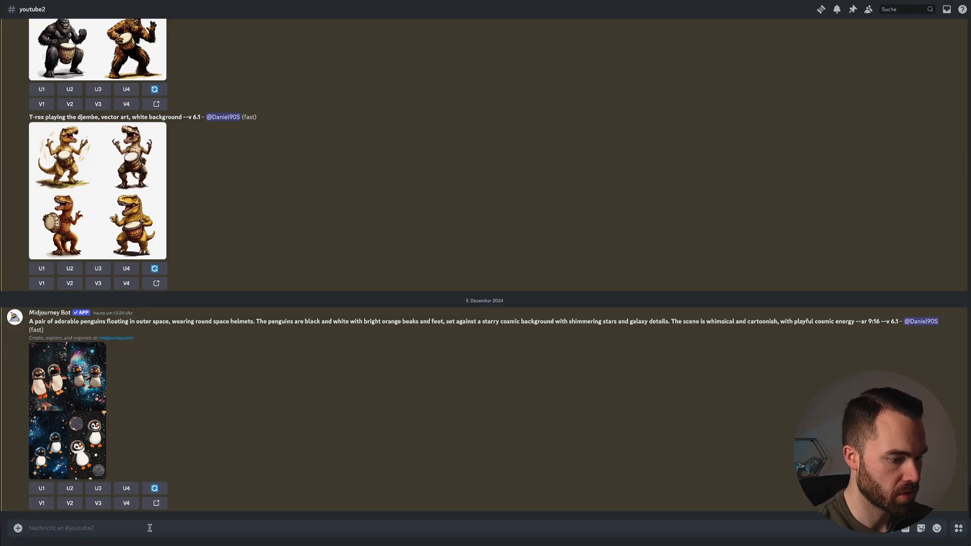
type("/imagine")
key("Tab")
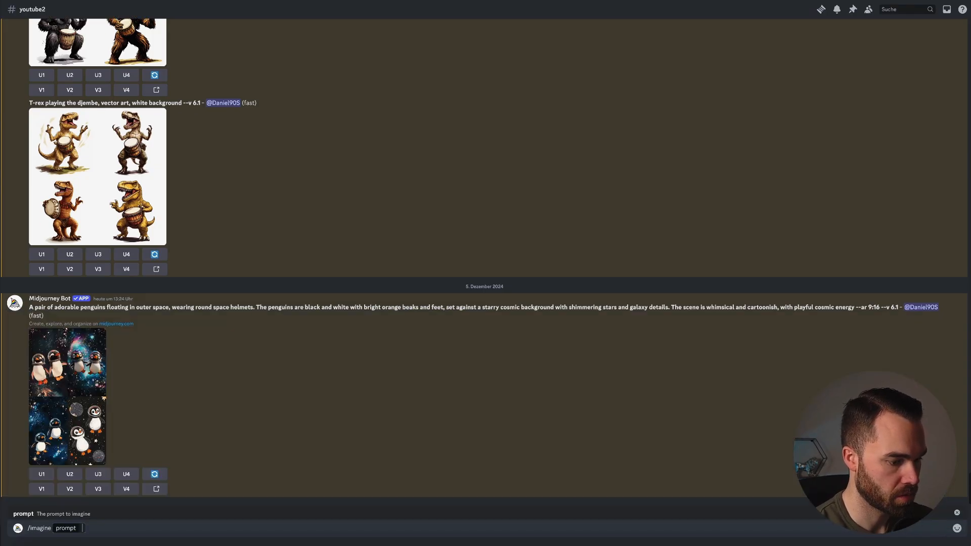
key("ctrl+v")
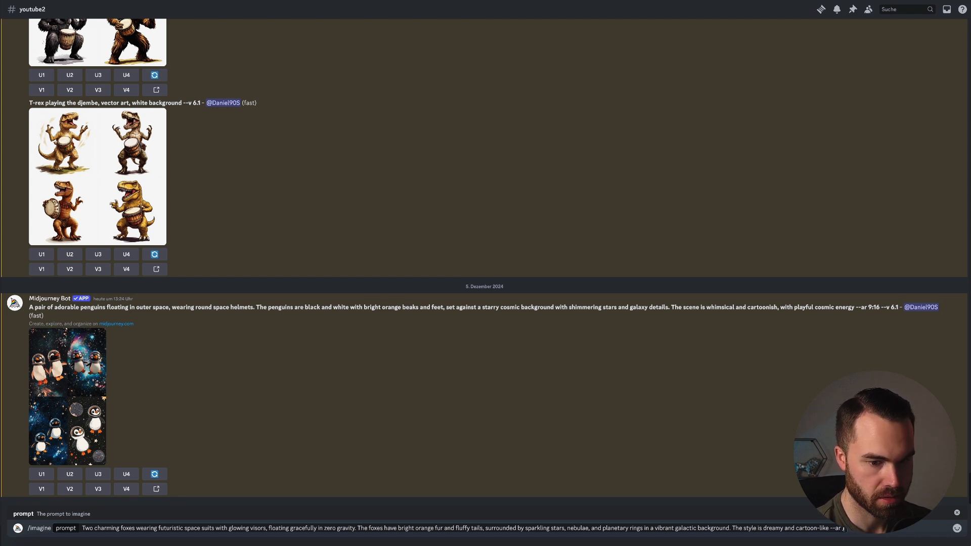
key("Return")
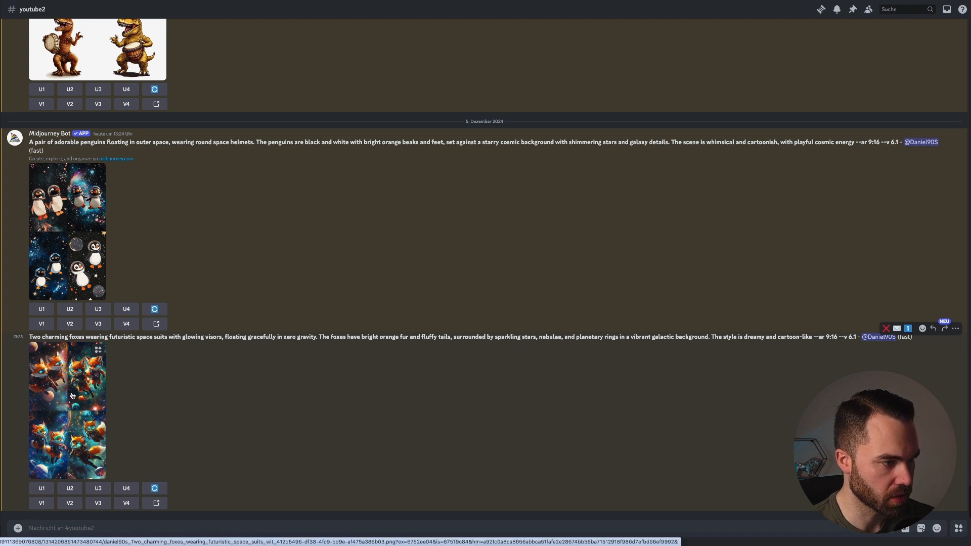
left_click(73, 395)
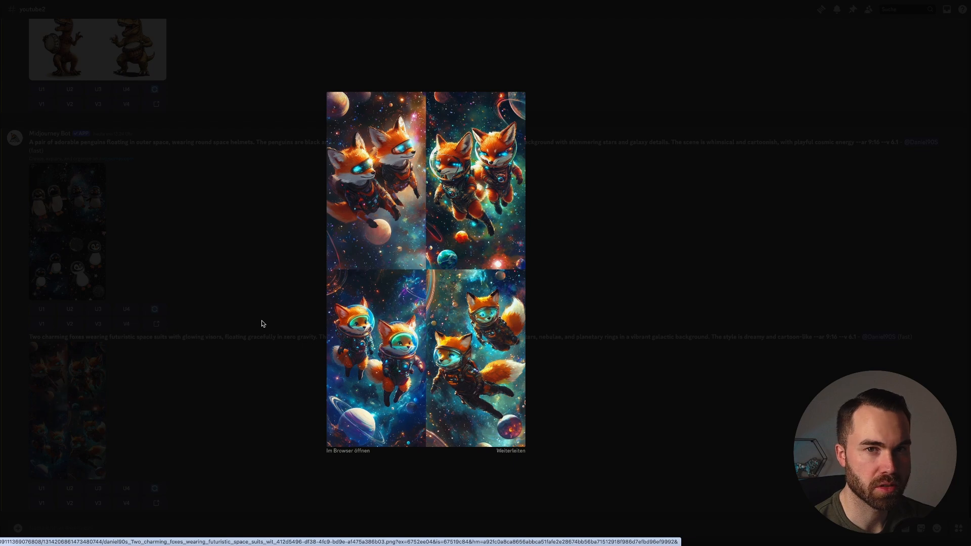
Rerun the foxes prompt with "cute illustration style, hand-drawn" added before --ar 9:16, and view the new image grid enlarged
left_click_drag(262, 320, 835, 335)
key("ctrl+c")
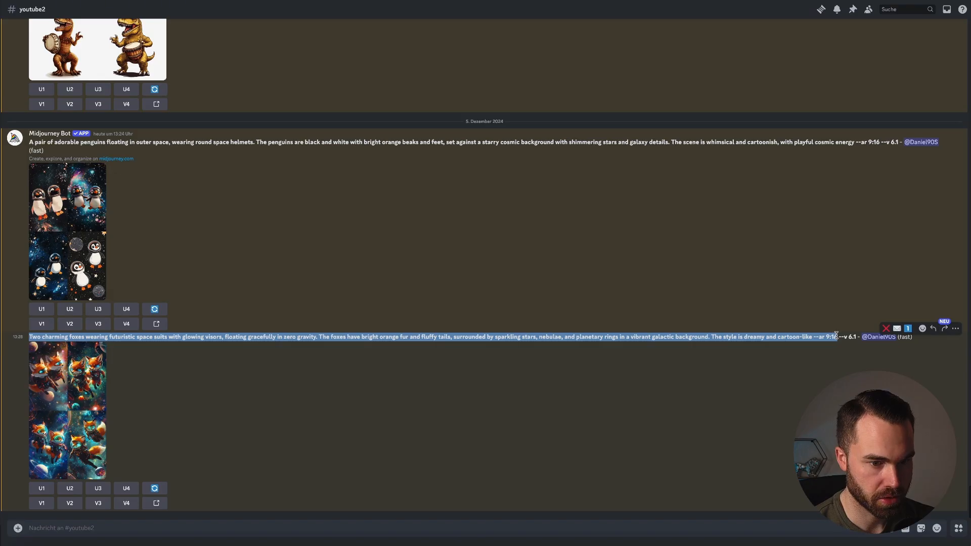
type("/imagi")
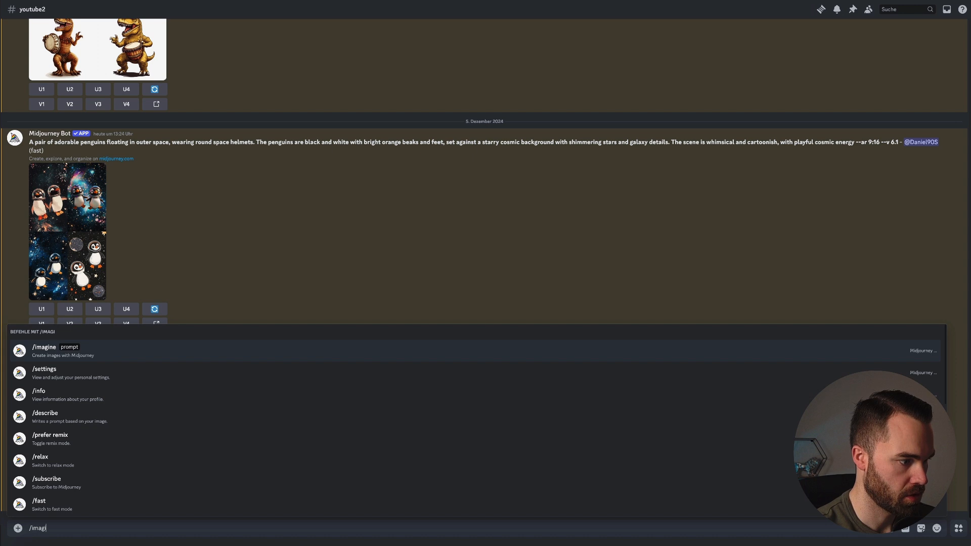
key("Return")
key("ctrl+v")
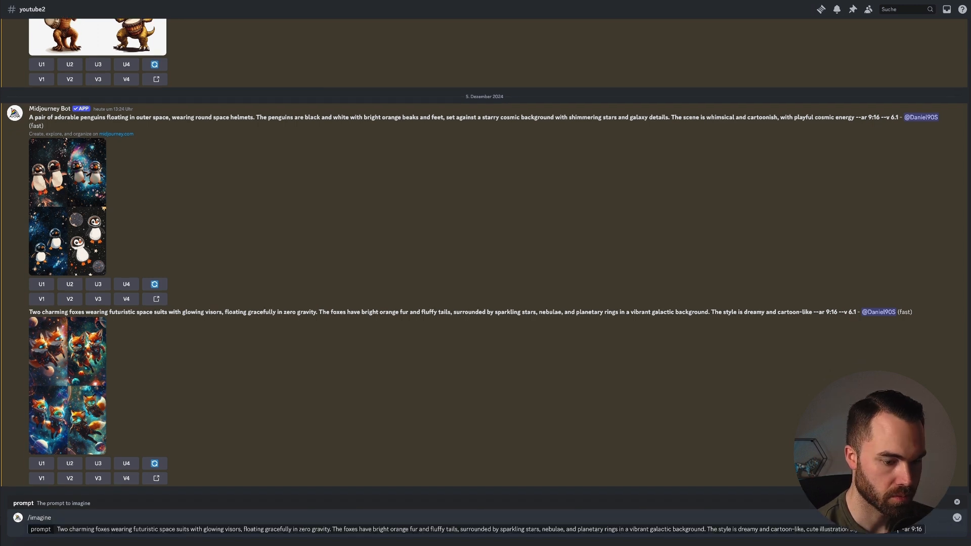
key("Return")
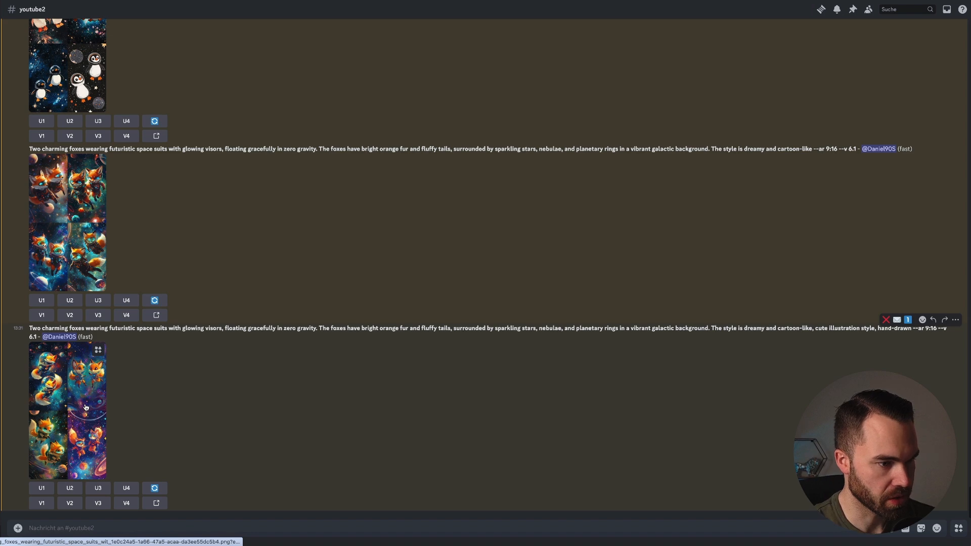
left_click(86, 408)
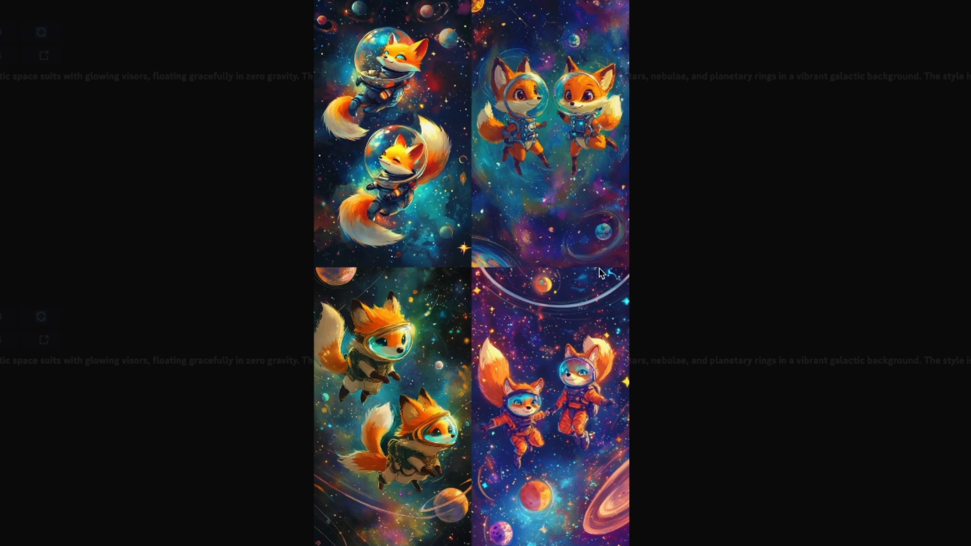
left_click(300, 314)
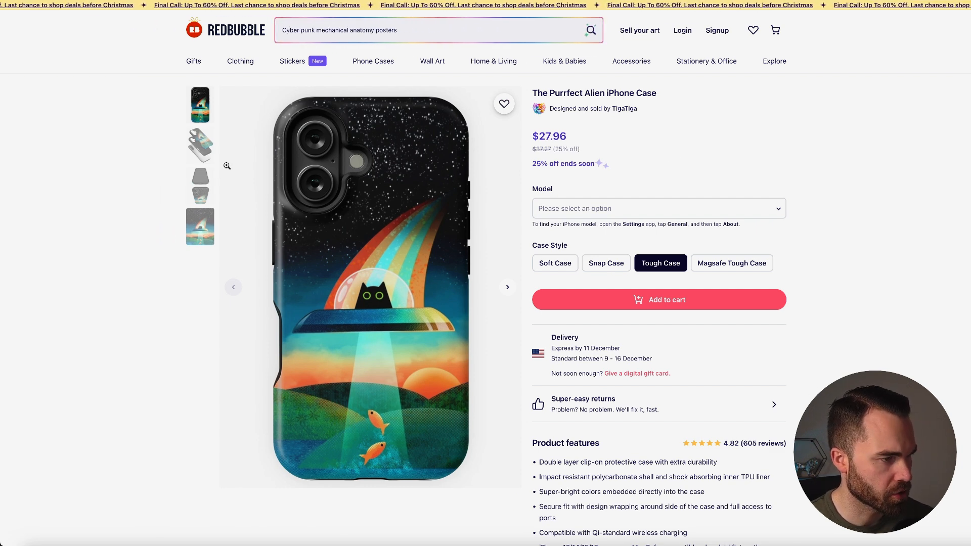
Show the flat artwork of The Purrfect Alien case on Redbubble, attach it in ChatGPT, and ask "Describe this image"
left_click(199, 227)
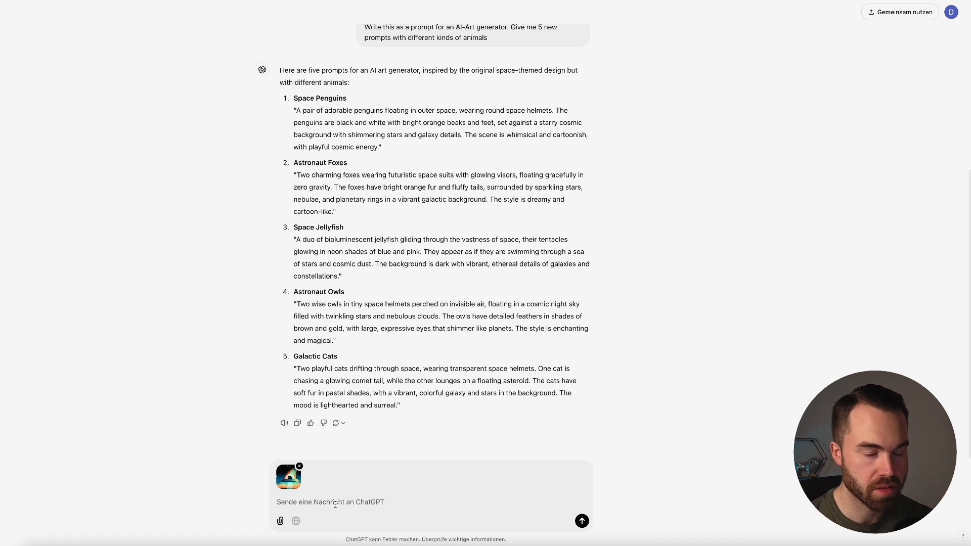
type("Describe this image")
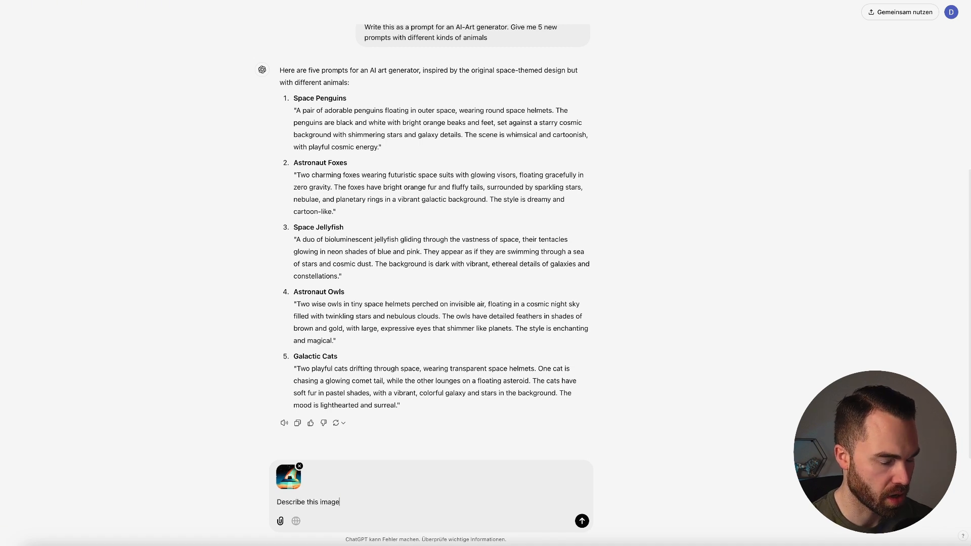
key("Return")
Reuse the earlier follow-up asking to write this as an AI-Art generator prompt with 5 new prompts for different kinds of animals
scroll(365, 290, "up", 5)
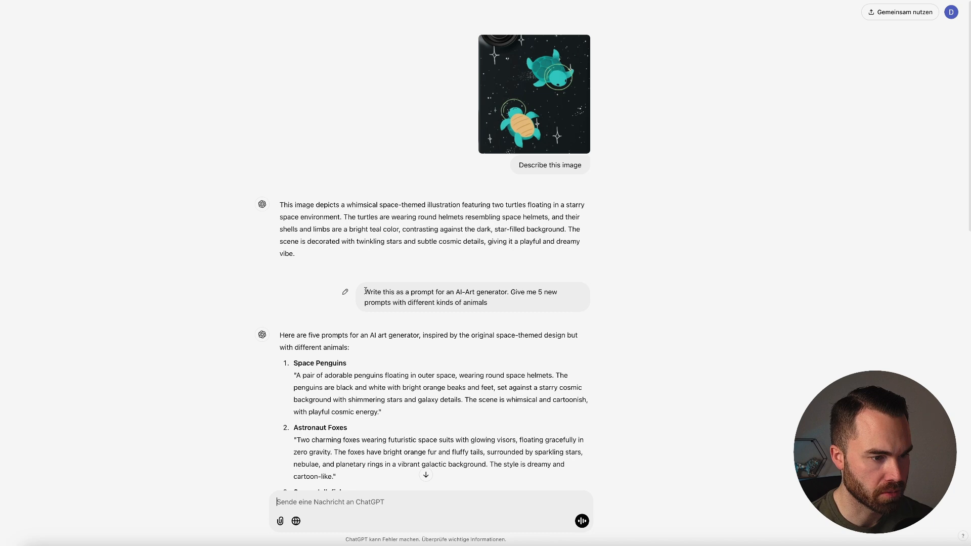
scroll(365, 291, "down", 10)
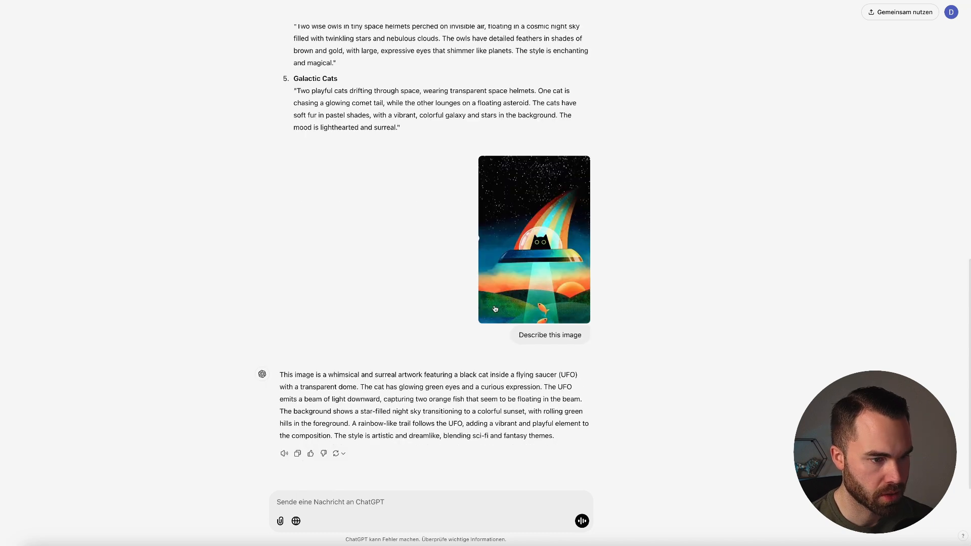
left_click(372, 504)
type("Write this as a prompt for an AI-Art generator. Give me 5 new prompts with different kinds of animals")
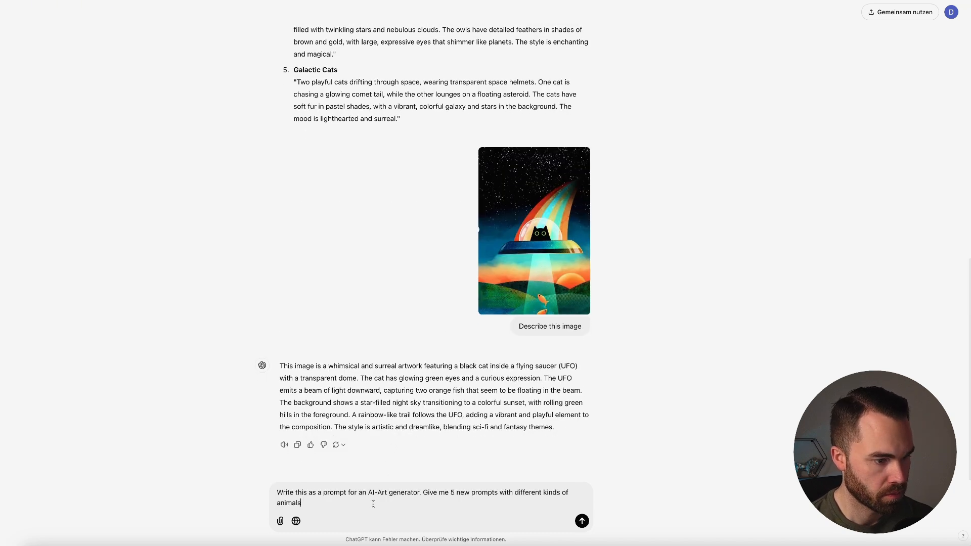
key("Return")
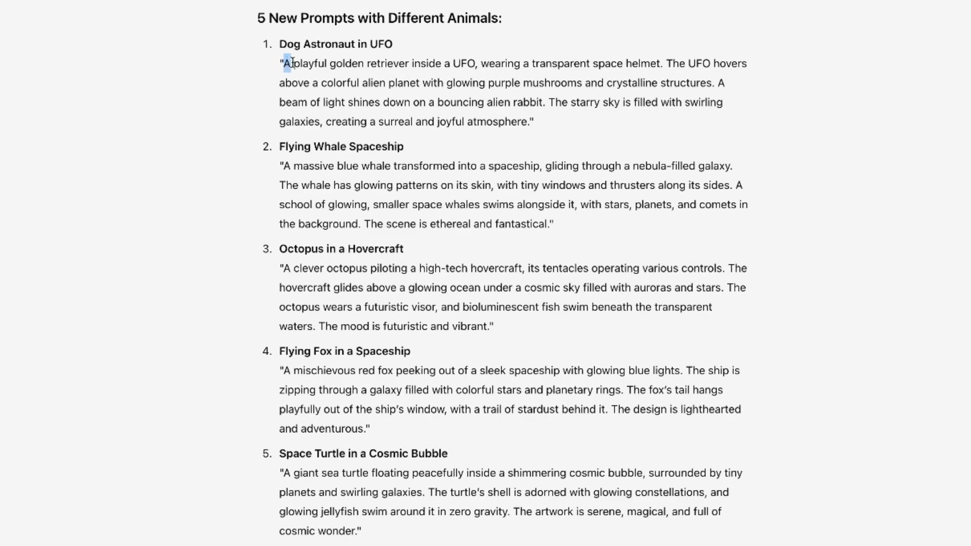
Generate the Dog Astronaut in UFO prompt with Midjourney's /imagine in Discord at --ar 9:16, and enlarge the resulting image grid
left_click_drag(283, 63, 410, 84)
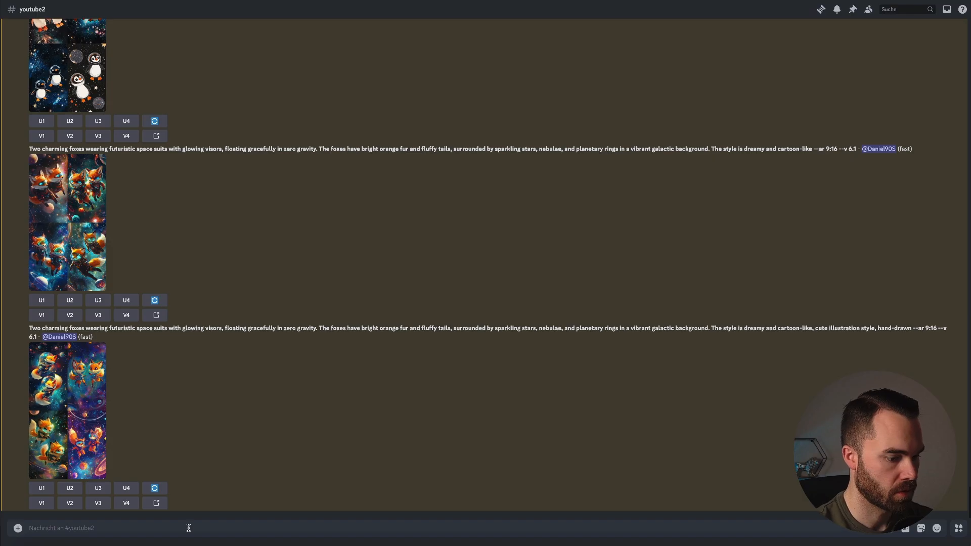
type("/i")
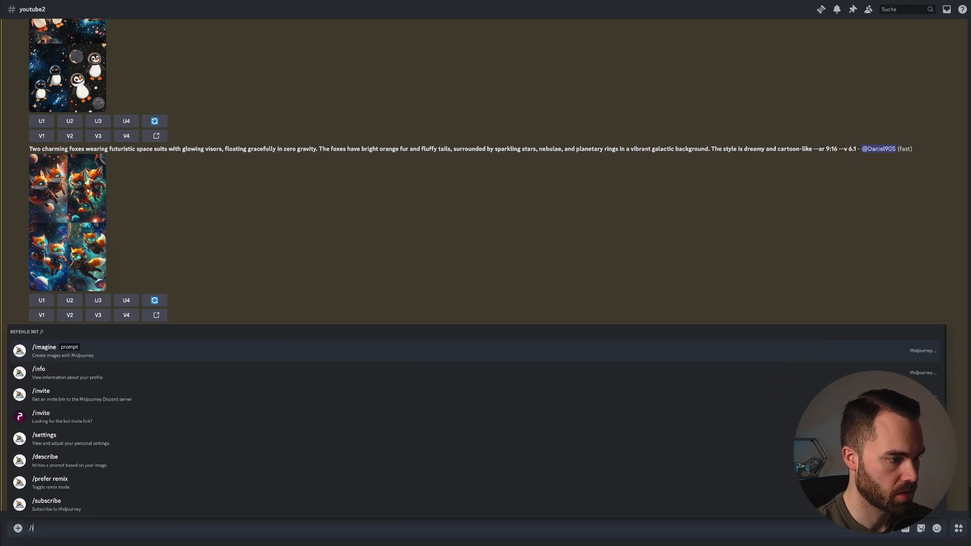
type("magine")
key("Tab")
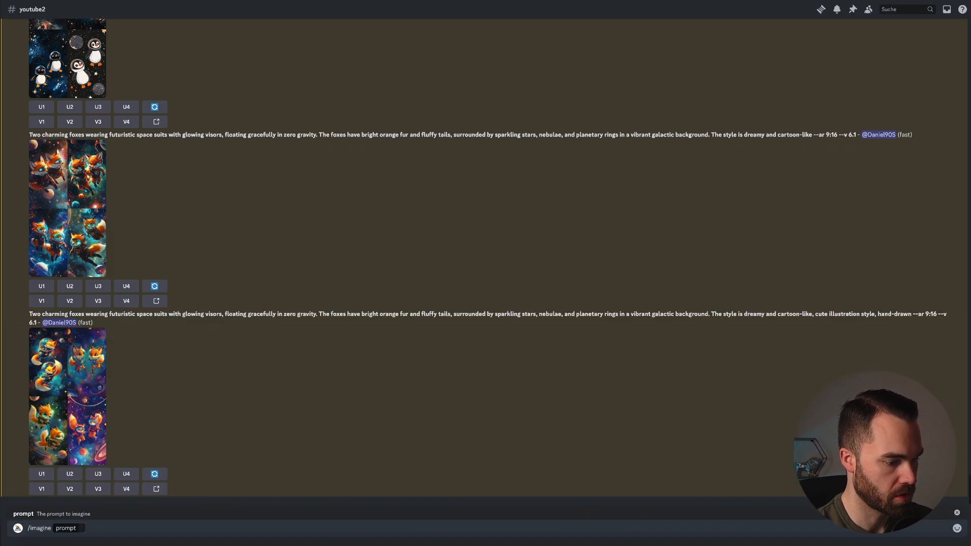
key("ctrl+v")
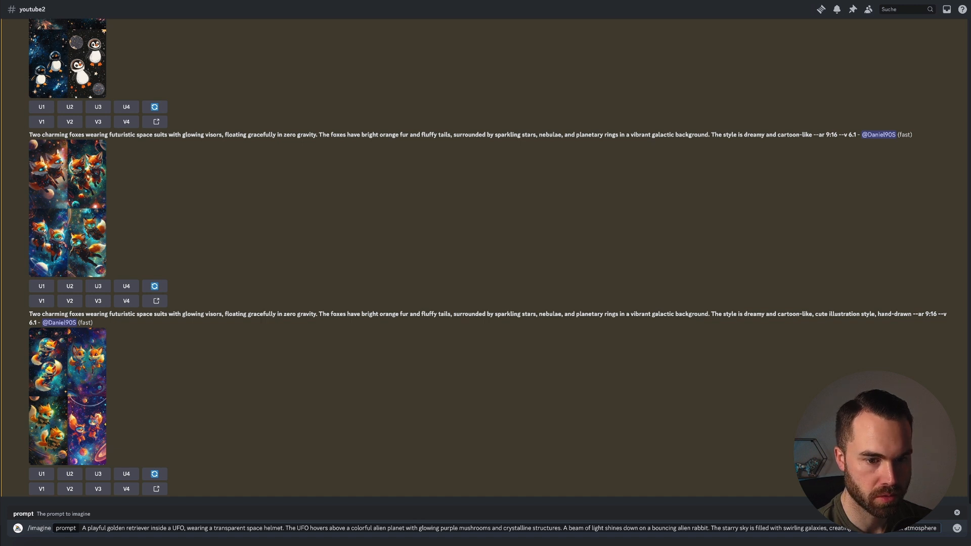
type("--ar 9:")
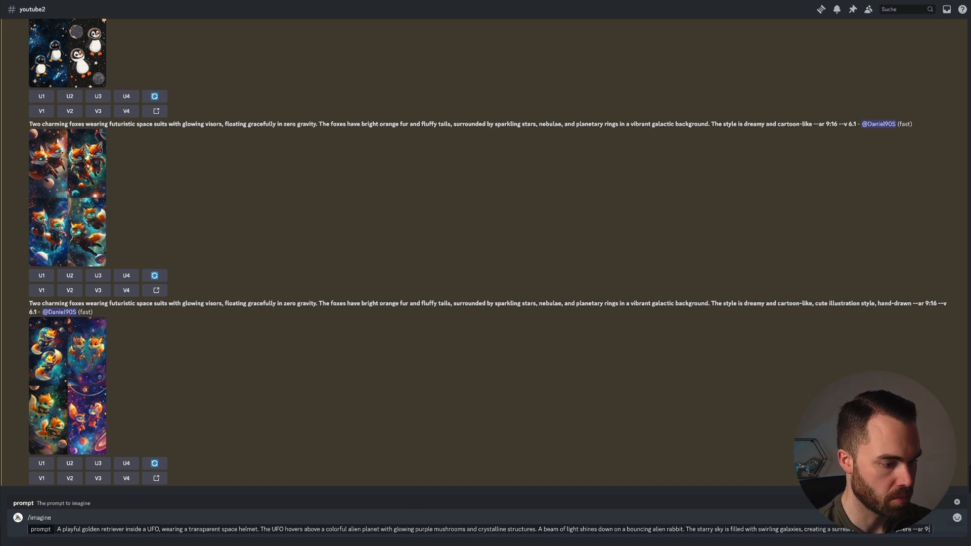
type("16")
key("Return")
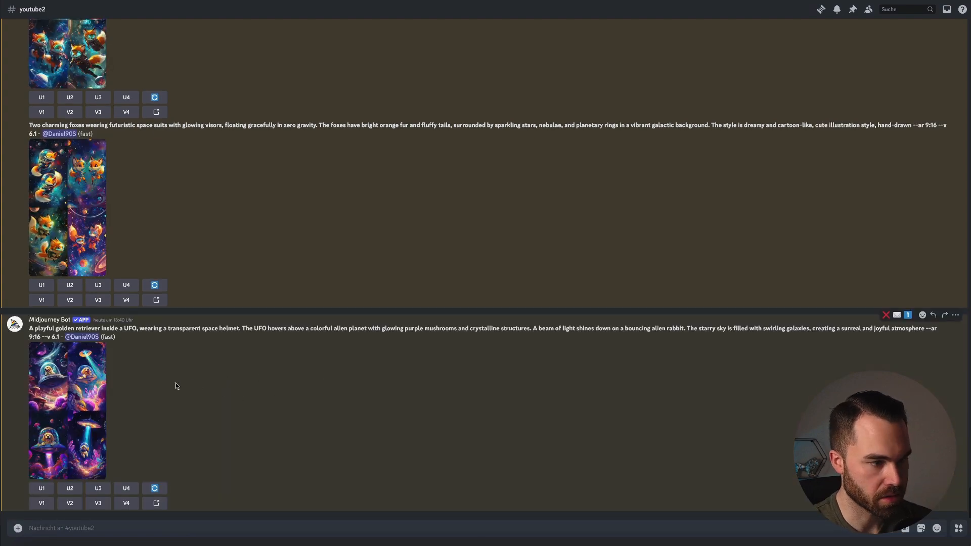
left_click(98, 398)
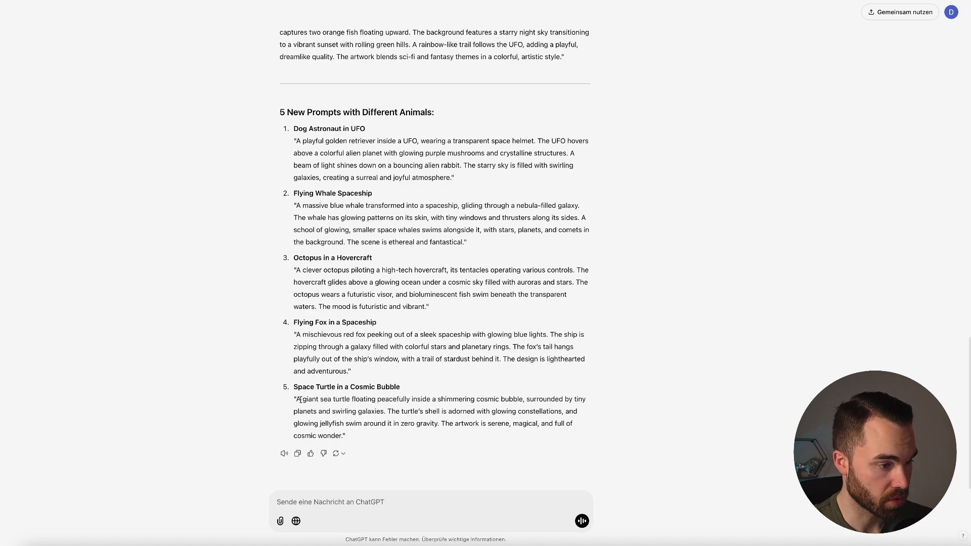
Generate the Space Turtle in a Cosmic Bubble prompt from ChatGPT with /imagine in Discord at --ar 9:16, and enlarge the image grid
left_click_drag(297, 399, 342, 435)
key("ctrl+c")
left_click(205, 543)
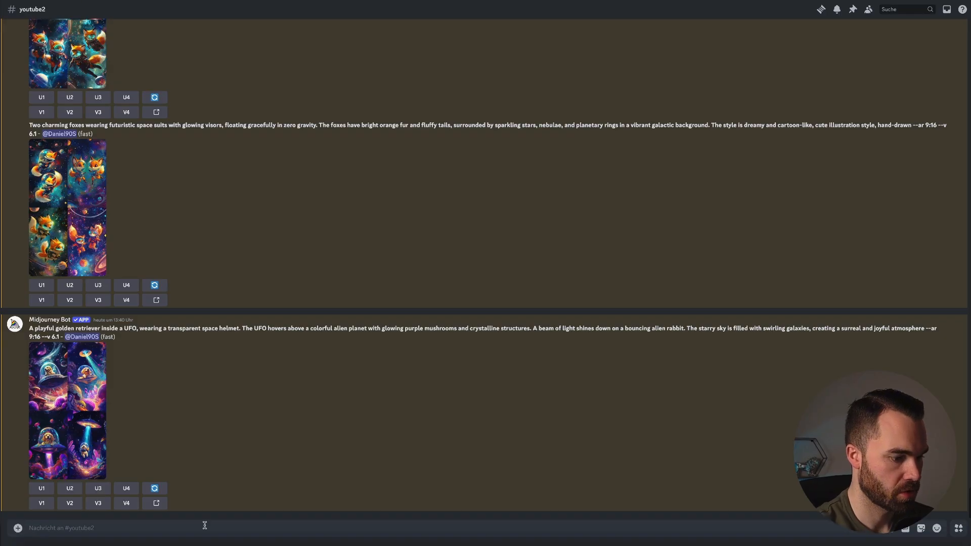
type("/imagine")
key("Tab")
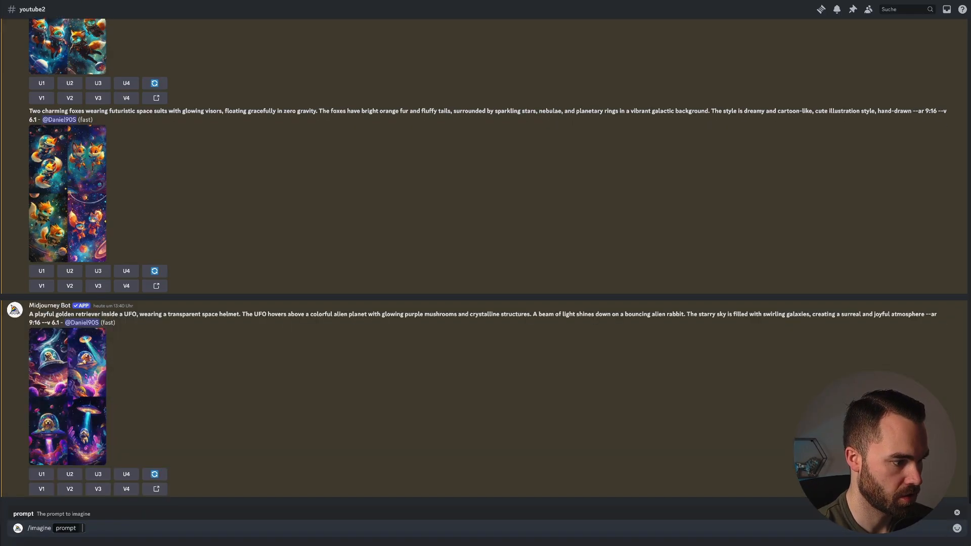
key("ctrl+v")
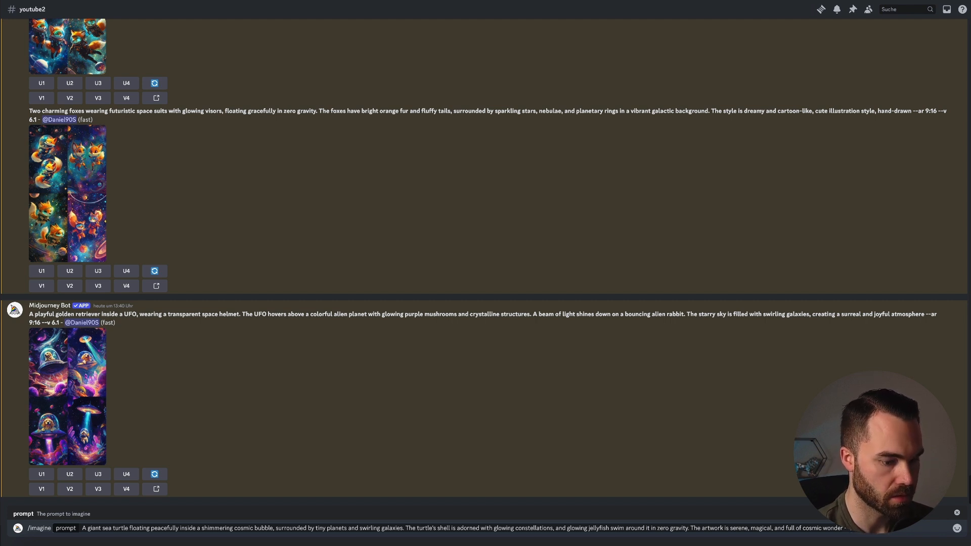
key("Return")
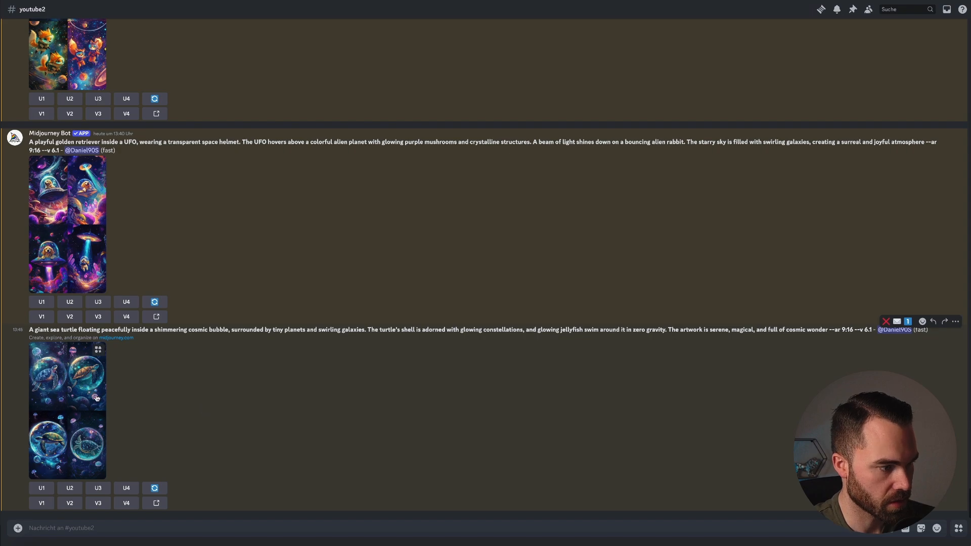
left_click(67, 410)
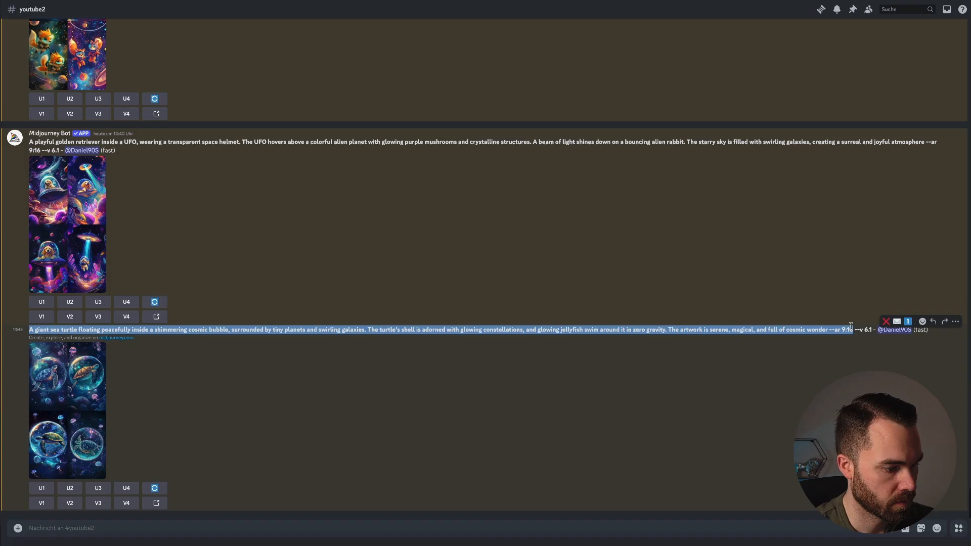
Rerun the sea turtle prompt with /imagine, adding "at the lower half of the image" after "cosmic bubble", and view the resulting grid enlarged
type("/imagine")
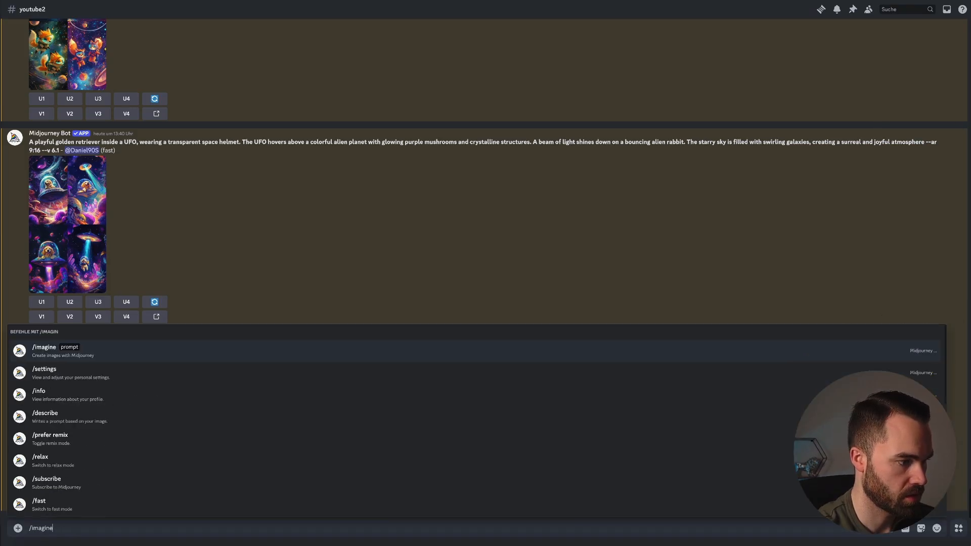
key("Return")
key("ctrl+v")
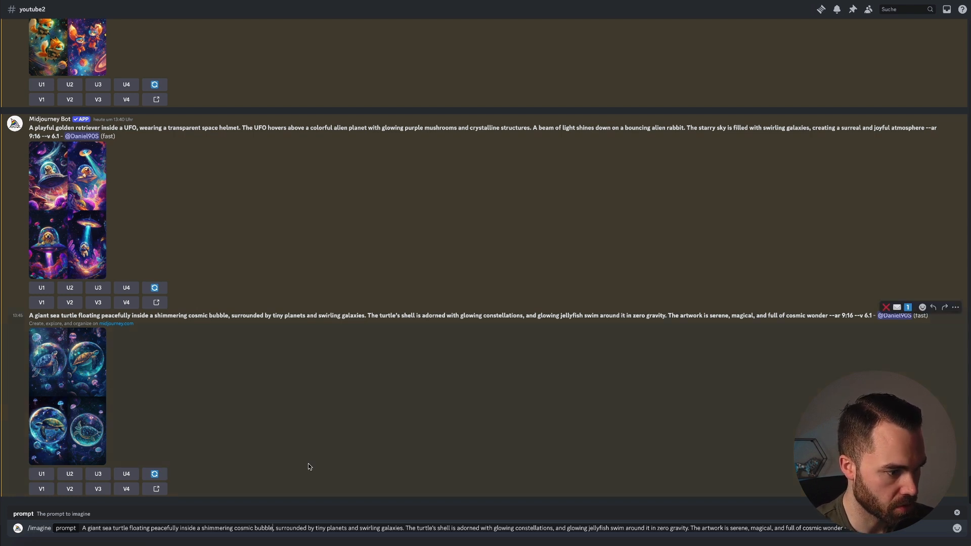
type("at the lower half of the image")
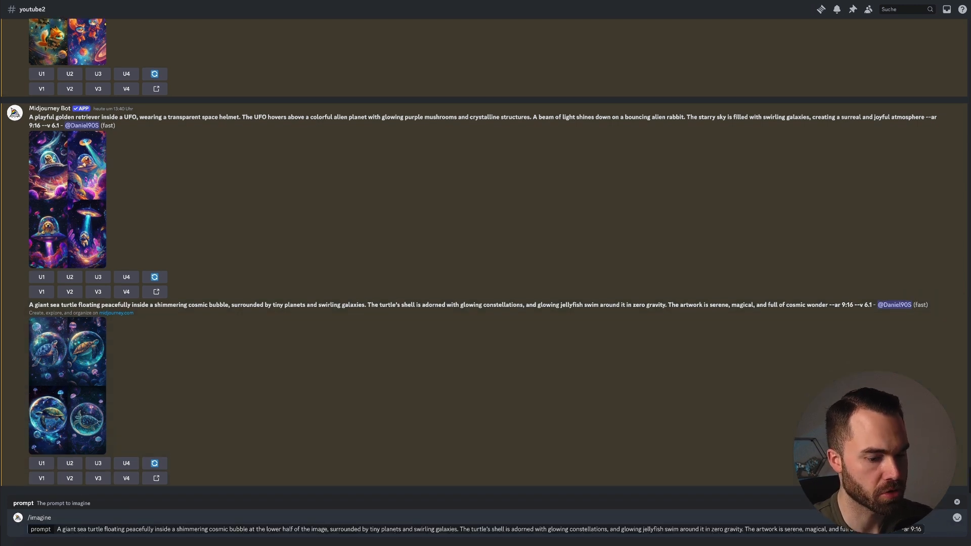
key("Return")
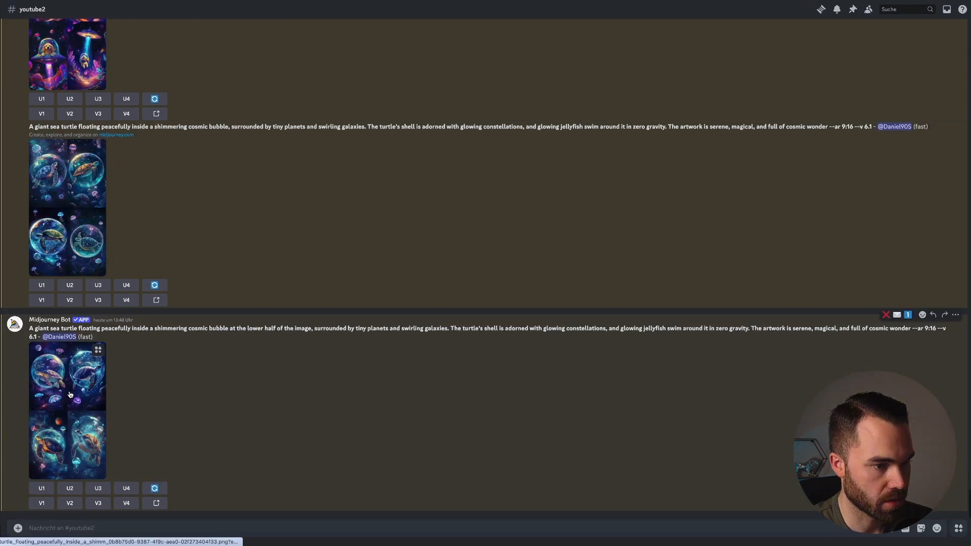
left_click(71, 394)
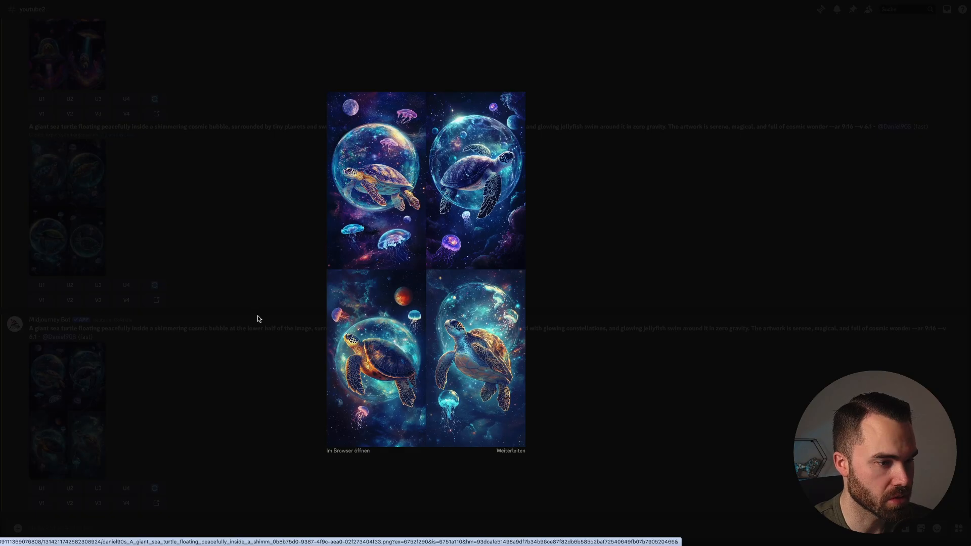
left_click(257, 318)
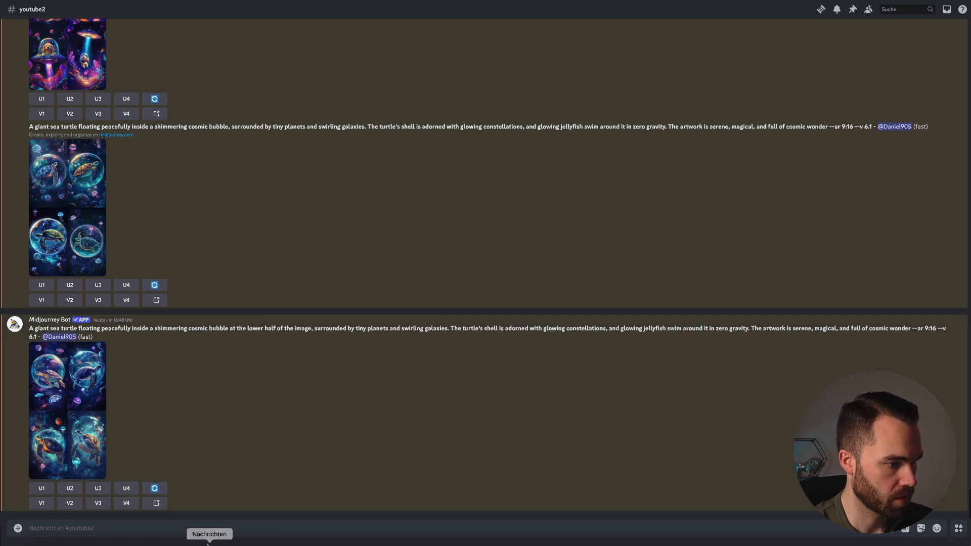
Generate ChatGPT's Flying Fox in a Spaceship prompt with /imagine at --ar 9:16, and enlarge the image grid
type("A mischievous red fox peeking out of a sleek spaceship with glowing blue lights. The ship is zipping through a galaxy filled with colorful stars and planetary rings. The fox’s tail hangs playfully out of the ship’s window, with a trail of stardust behind it. The design is lighthearted and adventurous.")
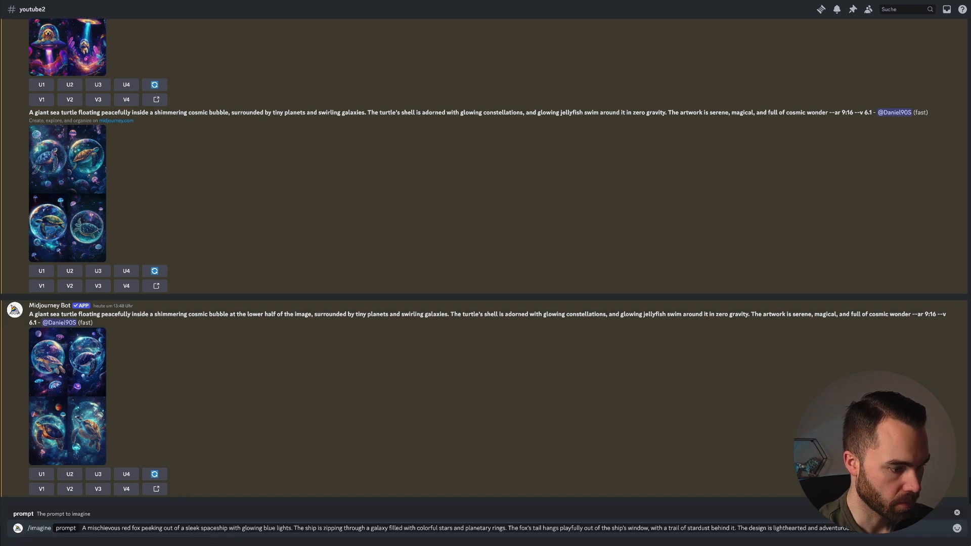
key("Return")
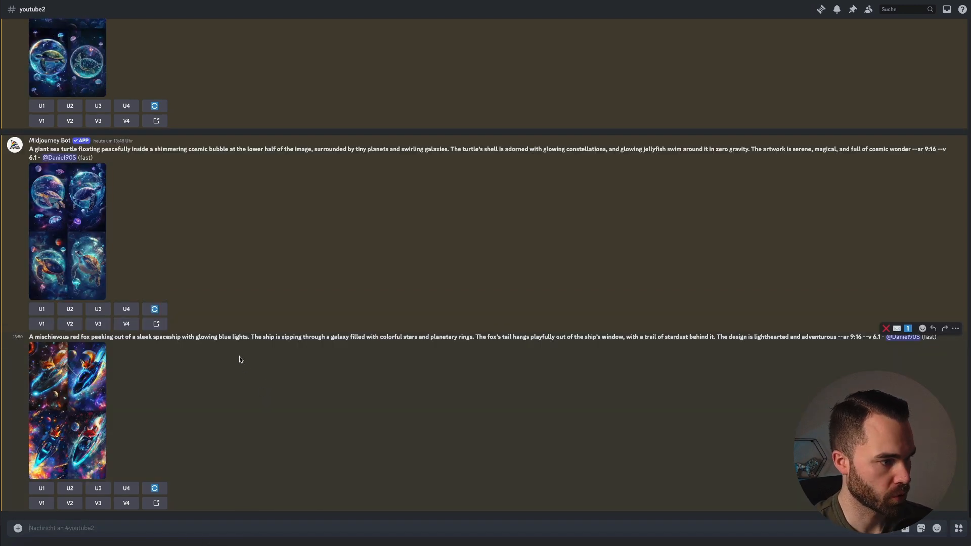
left_click(83, 406)
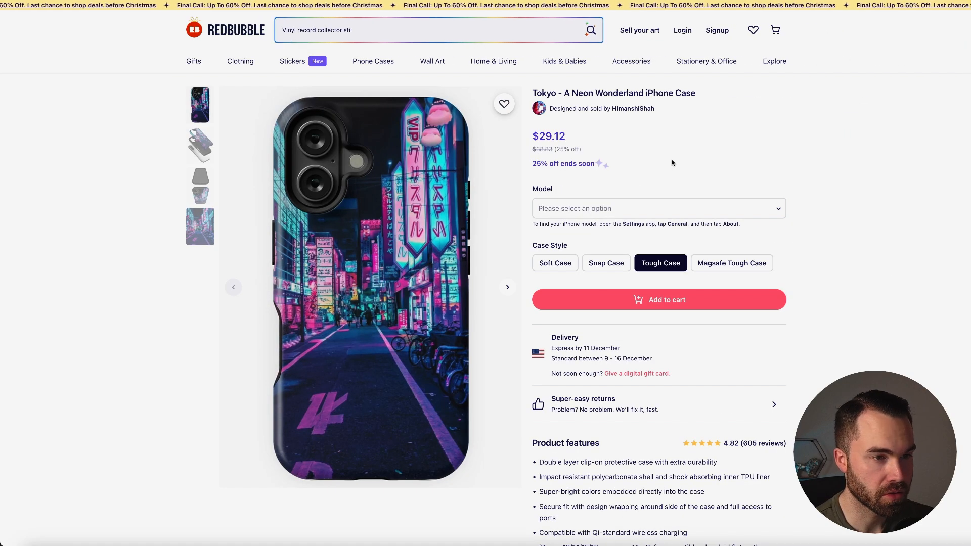
Have ChatGPT describe the flat artwork of Redbubble's Tokyo - A Neon Wonderland case and write an AI-Art generator prompt plus 5 with different cities and sceneries
left_click(200, 227)
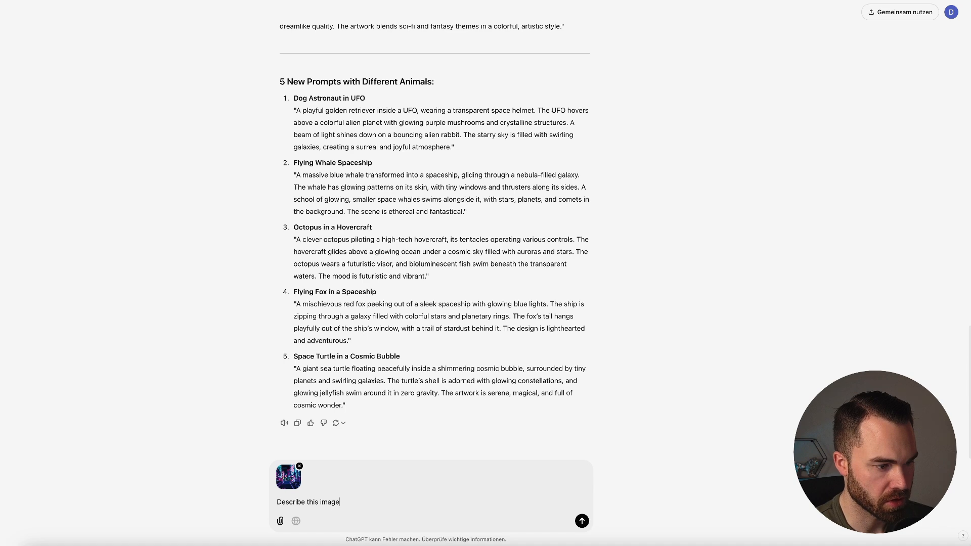
key("Return")
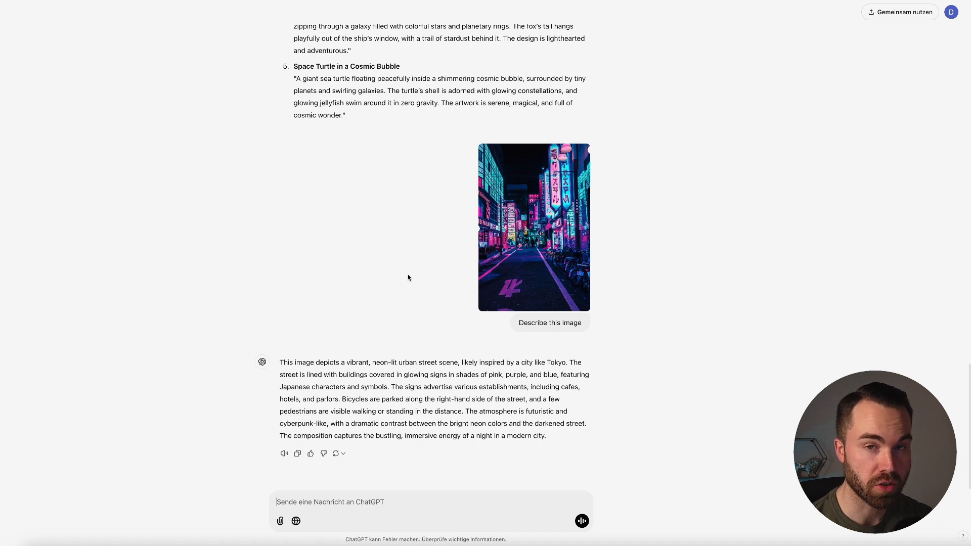
type("Write this as a prompt for an AI-Art generator. Give me 5 new prompts with different cities and sceneries")
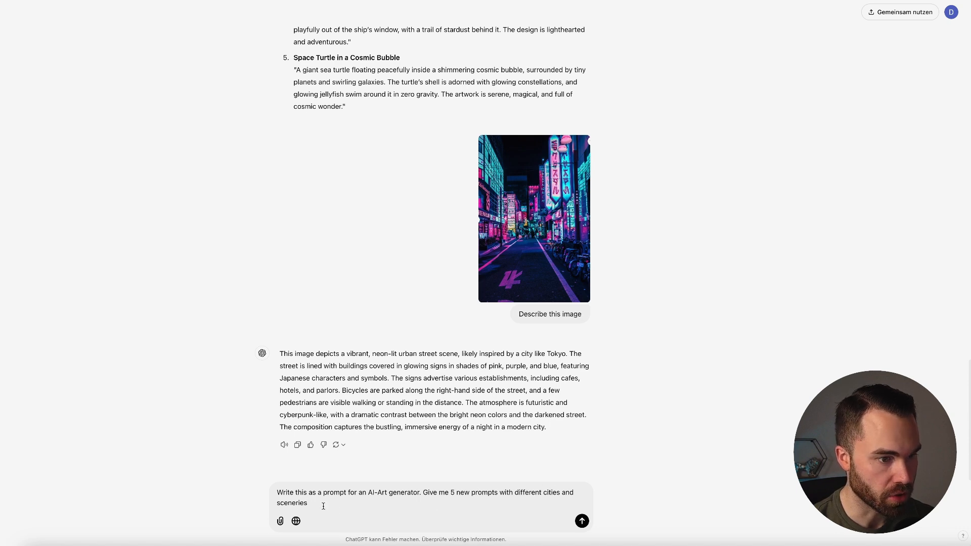
key("Return")
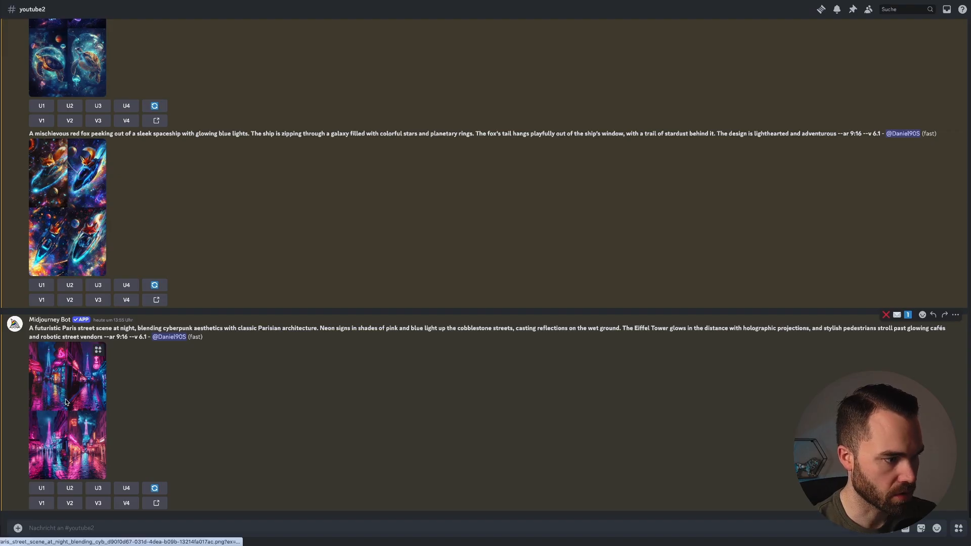
Enlarge the futuristic Paris street grid in Discord, and generate the New York City skyline at dusk prompt at --ar 9:16, enlarging its grid too
left_click(66, 402)
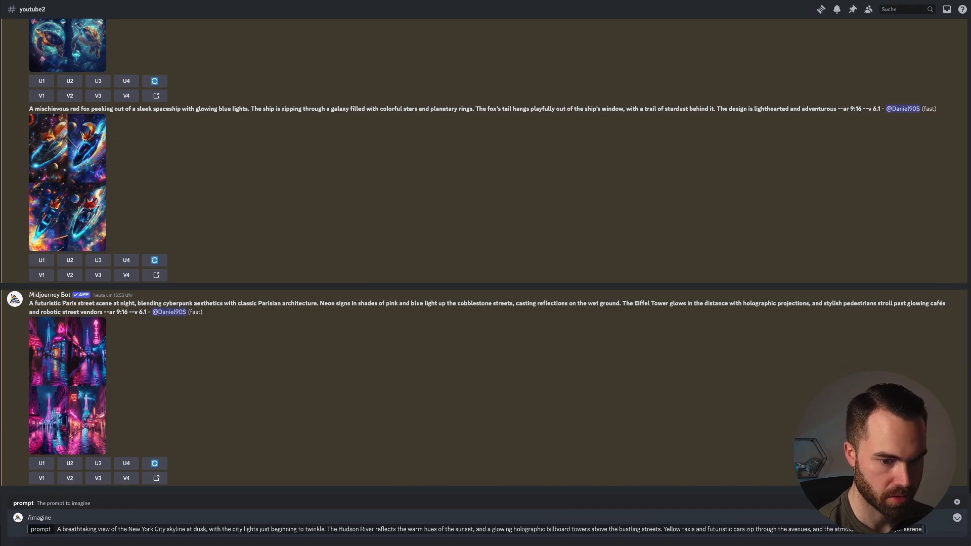
type("ar 9:")
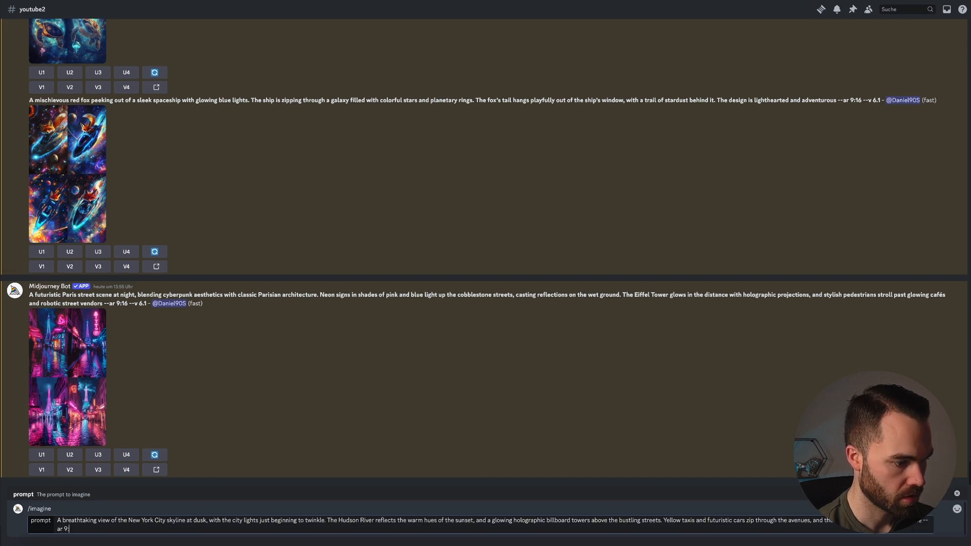
type("1")
type("6")
key("Return")
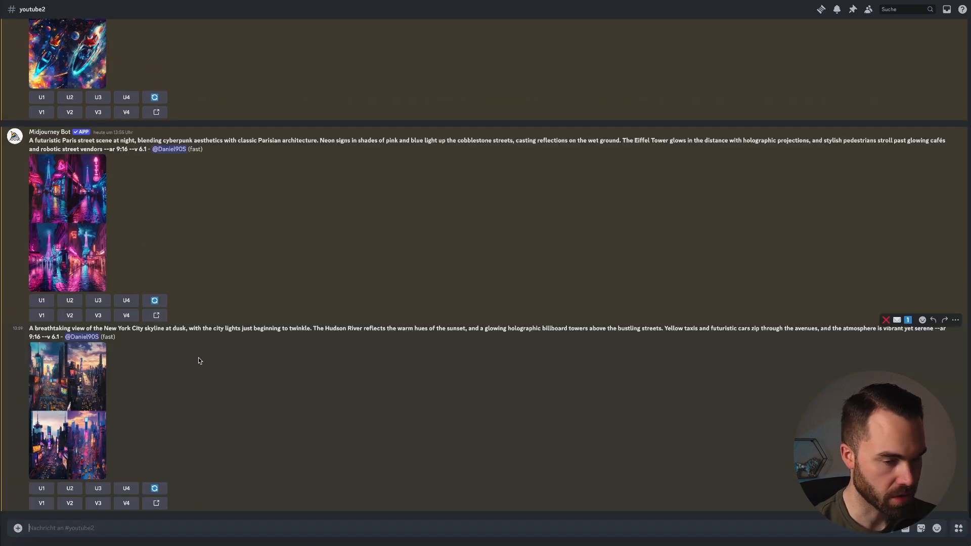
left_click(86, 377)
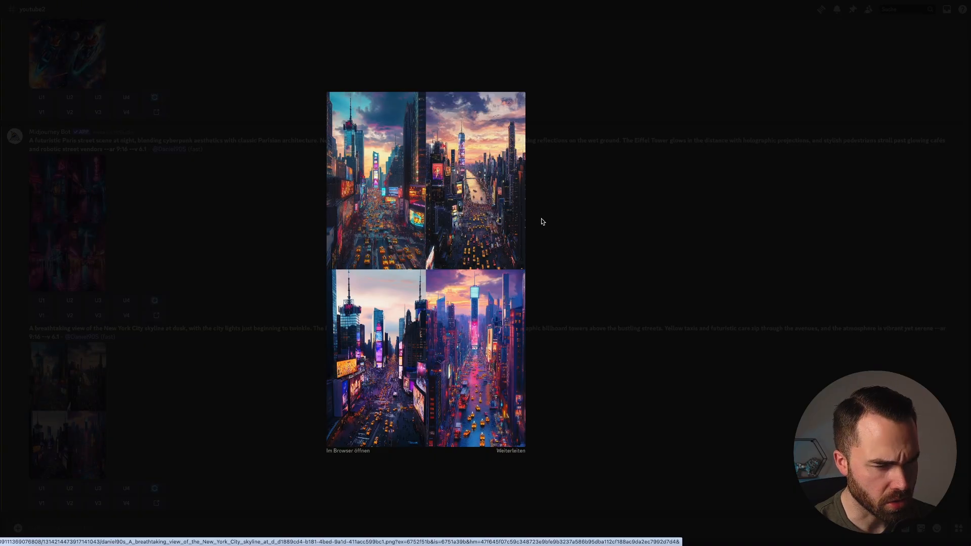